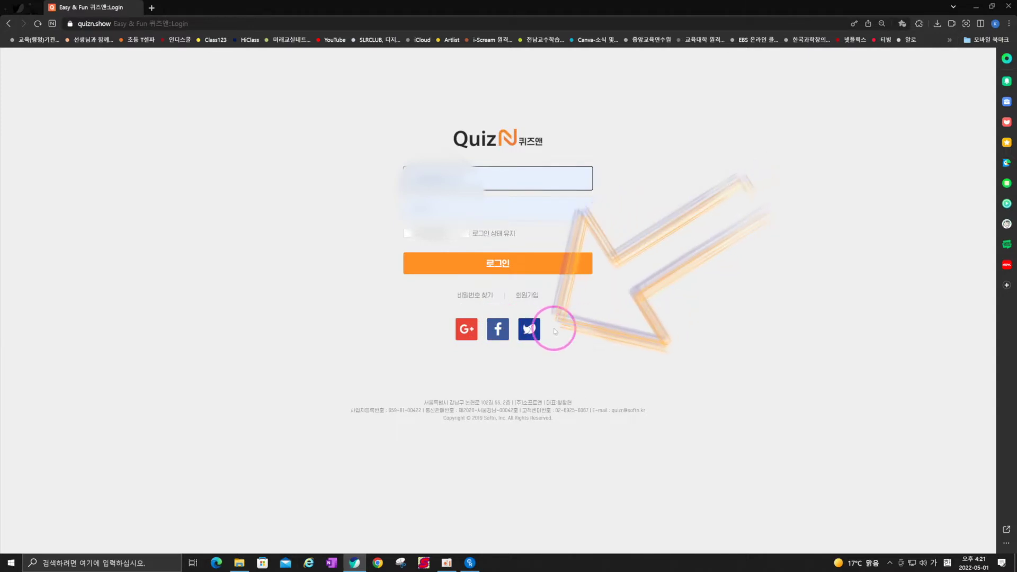
Step: Sign in with the Whale Space account and consent to sharing the required ID and name information
{"action": "left_click", "coordinate": [529, 329]}
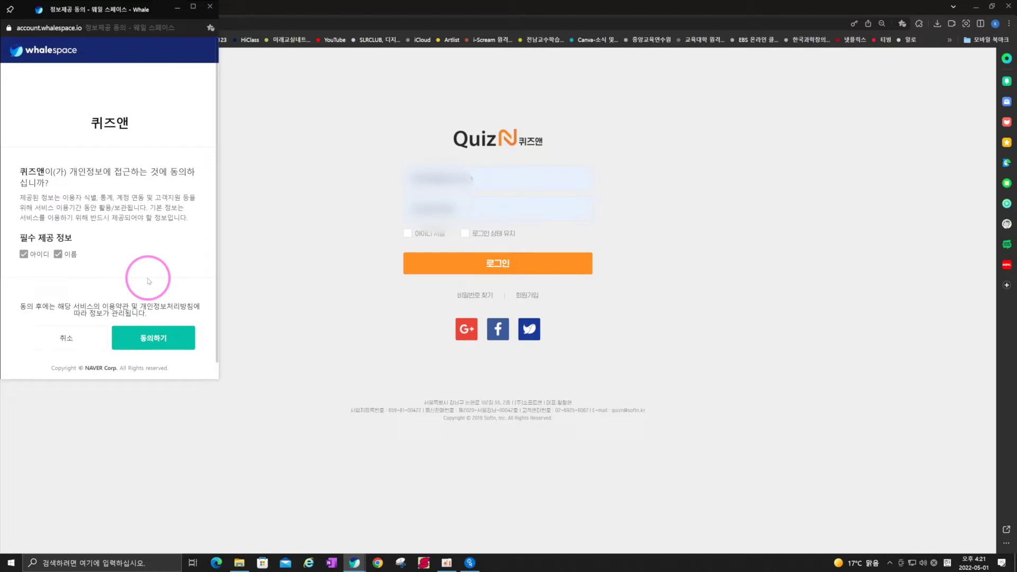
{"action": "left_click", "coordinate": [158, 343]}
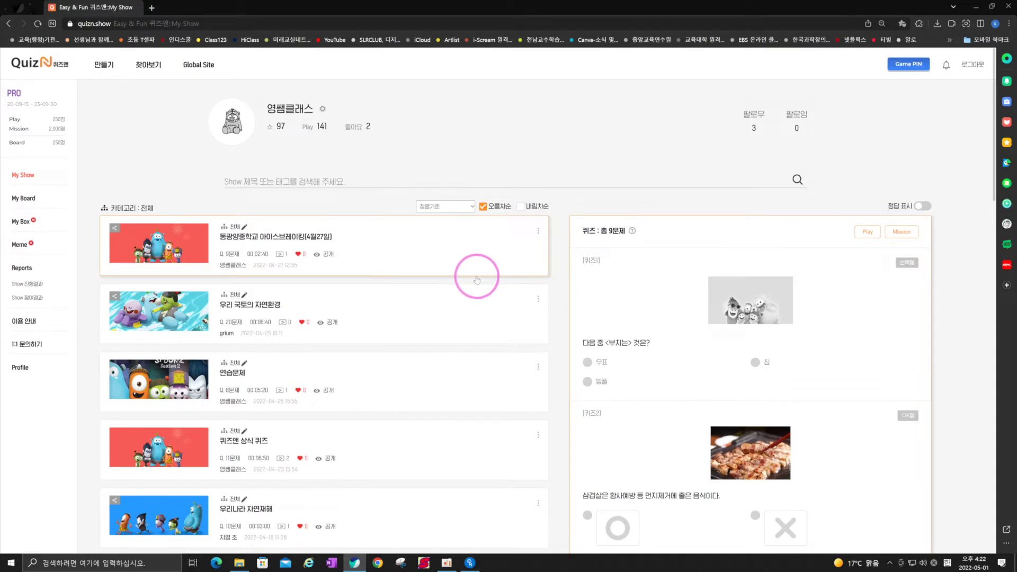
Step: Start creating a new Show titled "연습용" and give it the tags "연습, 재미"
{"action": "left_click", "coordinate": [105, 67]}
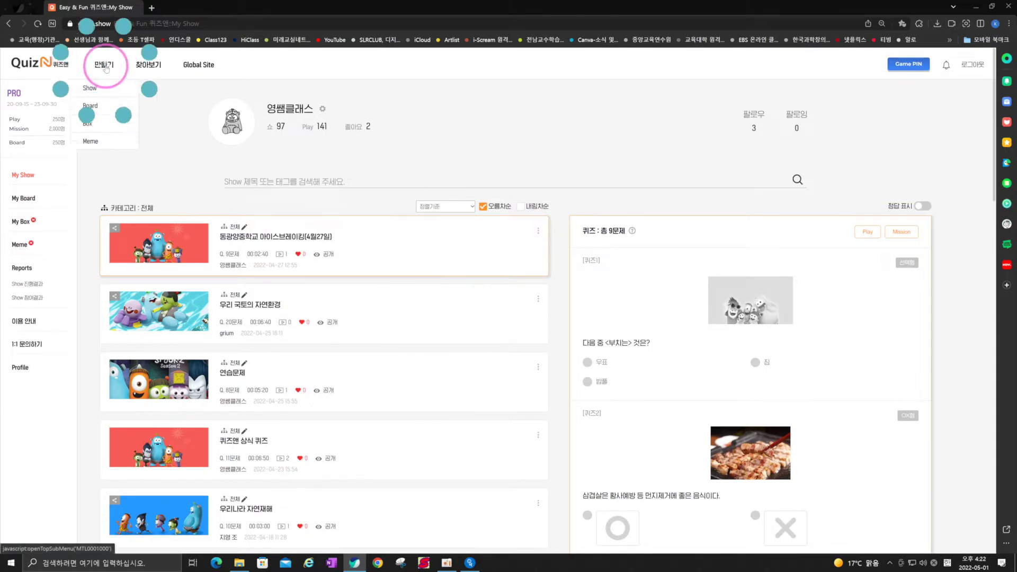
{"action": "left_click", "coordinate": [91, 89]}
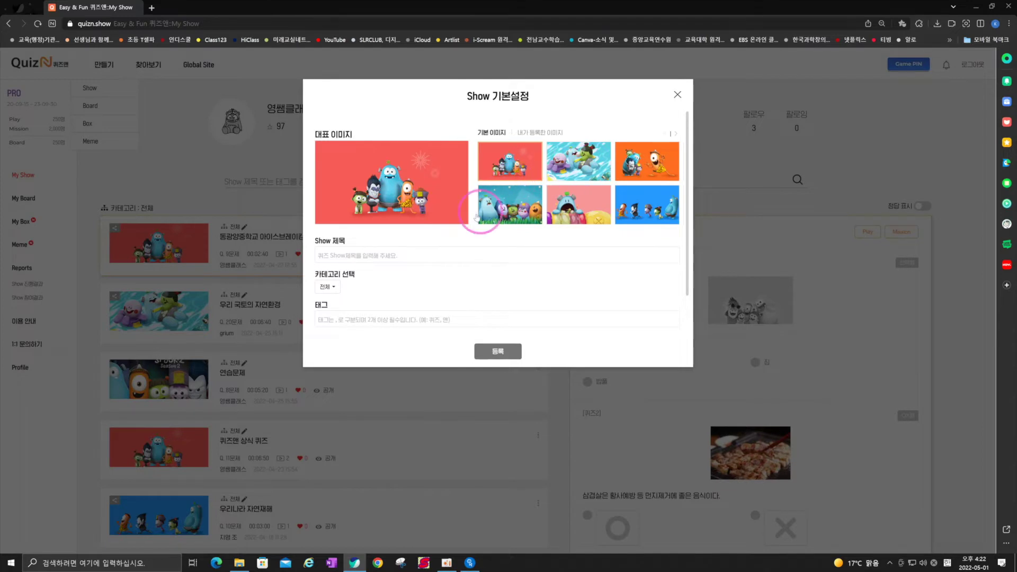
{"action": "left_click", "coordinate": [386, 255]}
{"action": "type", "text": "연습용"}
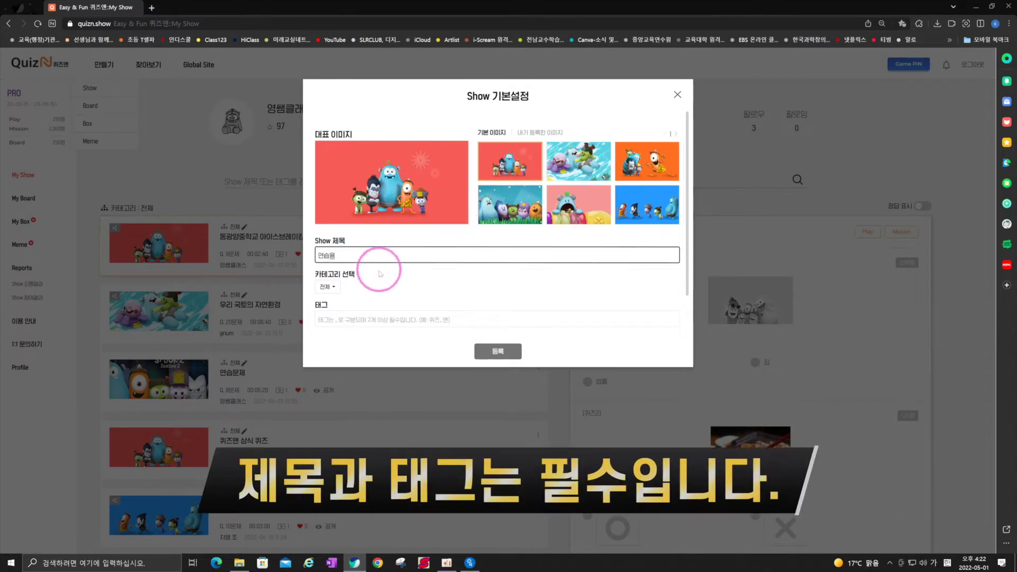
{"action": "scroll", "coordinate": [379, 273], "scroll_direction": "down", "scroll_amount": 1}
{"action": "left_click", "coordinate": [361, 288]}
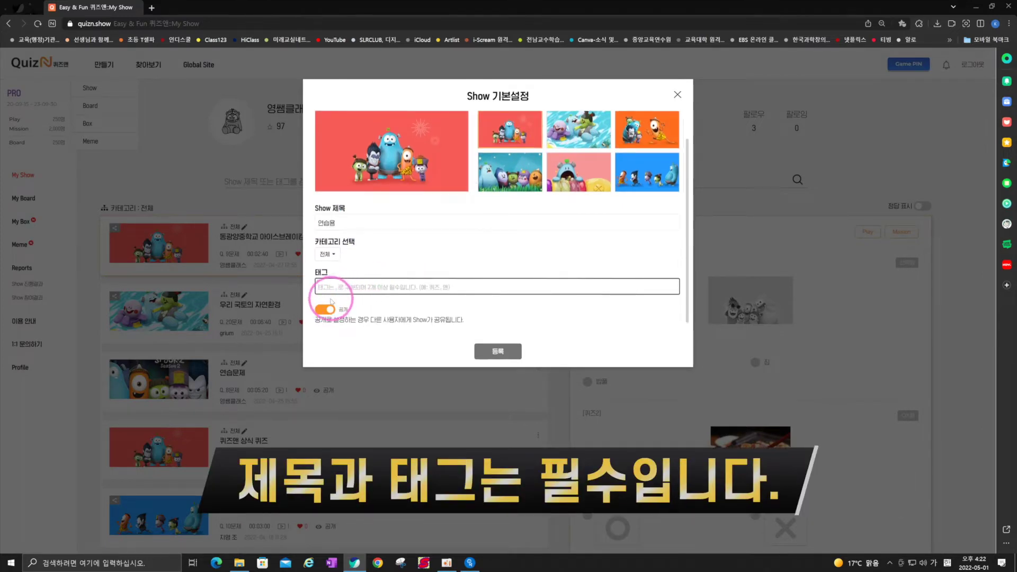
{"action": "type", "text": "연스"}
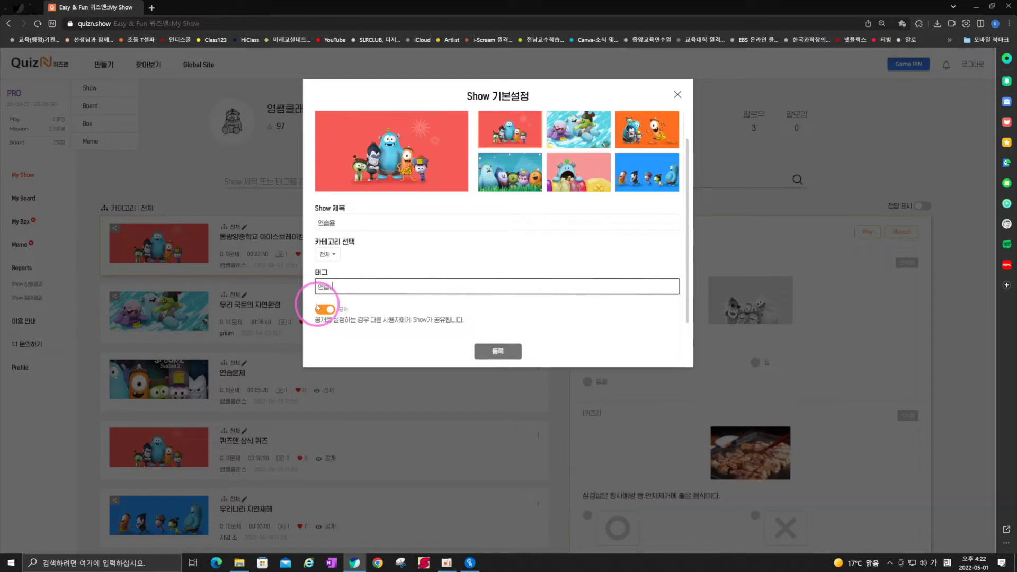
{"action": "type", "text": ", 재미"}
Step: Check the visibility and category options, leave the new Show set to 공개 and 전체, and register it
{"action": "scroll", "coordinate": [360, 254], "scroll_direction": "down", "scroll_amount": 1}
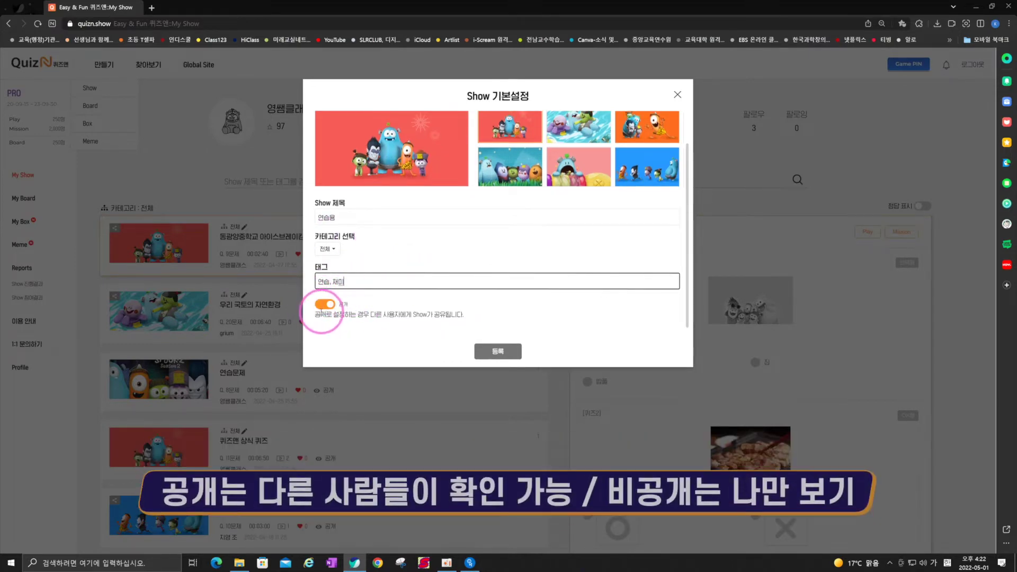
{"action": "left_click", "coordinate": [327, 305]}
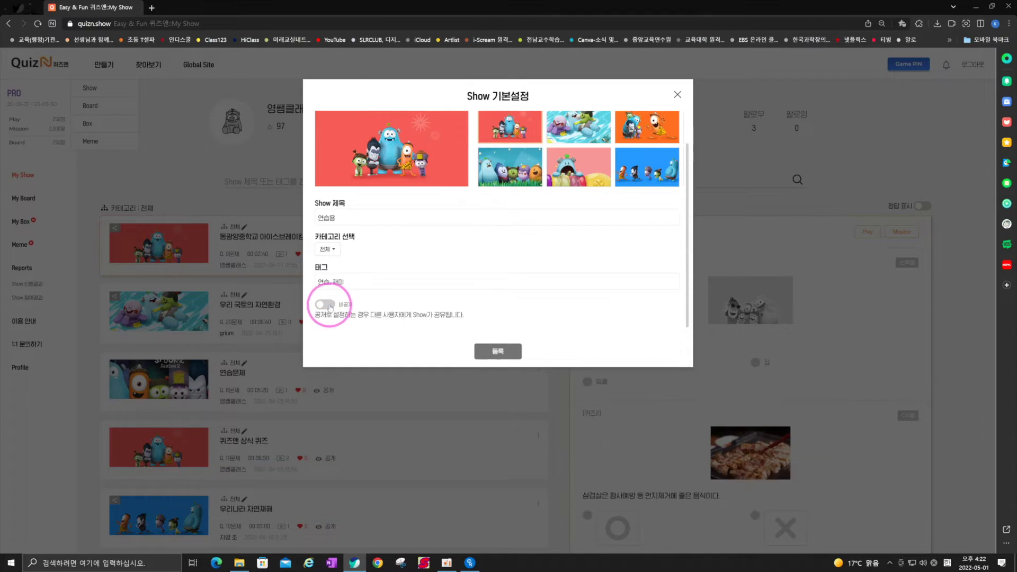
{"action": "left_click", "coordinate": [334, 253]}
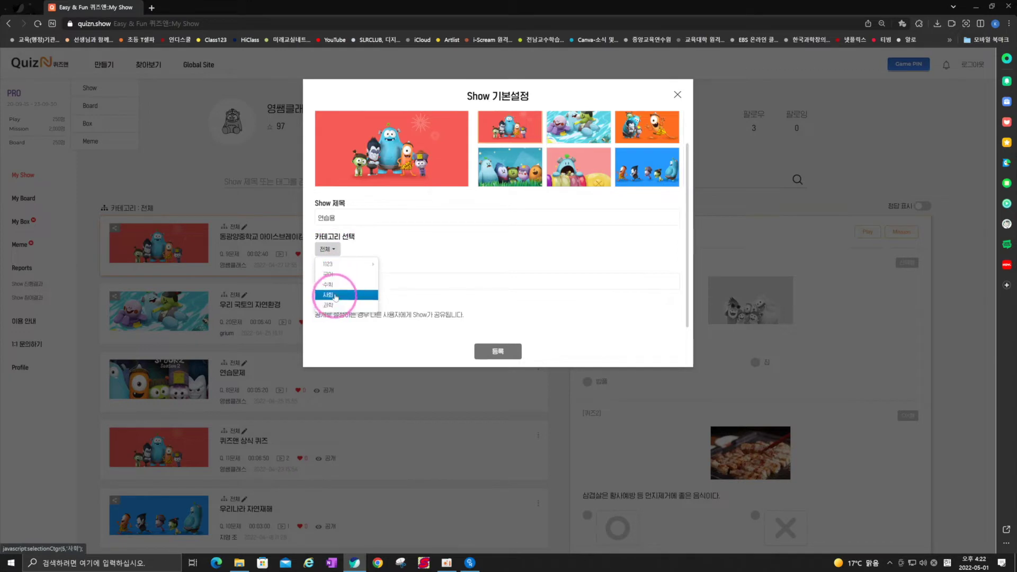
{"action": "left_click", "coordinate": [332, 250]}
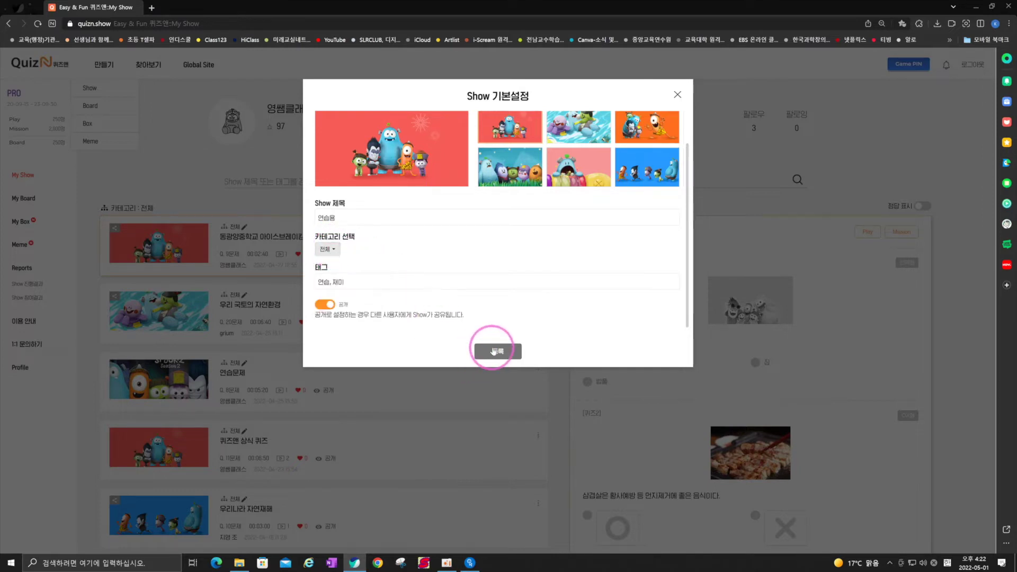
{"action": "left_click", "coordinate": [494, 352]}
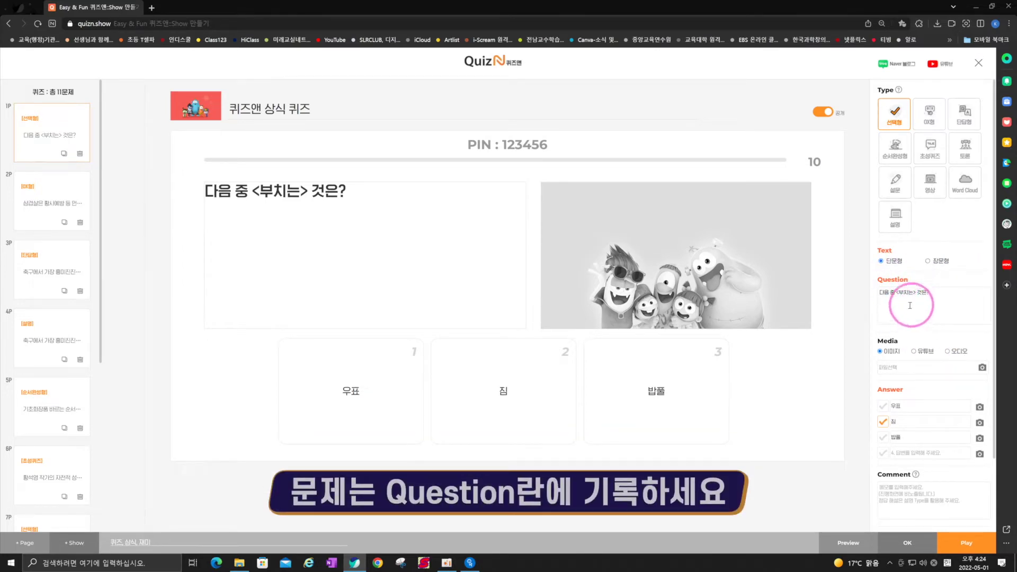
Step: Examine the question text of page 1 and the image upload options for its media, including adding by image address
{"action": "left_click_drag", "start_coordinate": [882, 295], "coordinate": [937, 295]}
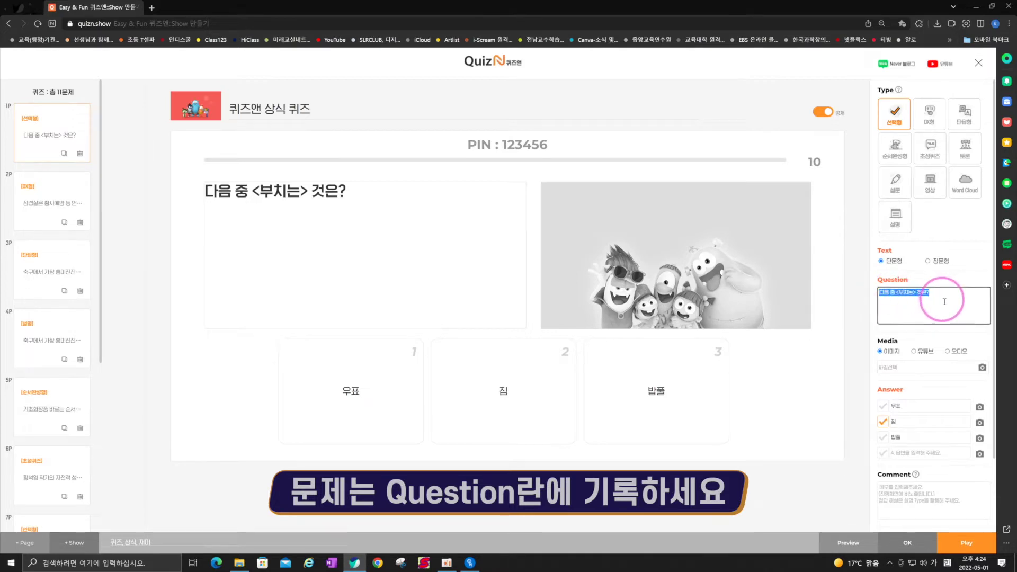
{"action": "left_click", "coordinate": [942, 301]}
{"action": "scroll", "coordinate": [946, 305], "scroll_direction": "down", "scroll_amount": 1}
{"action": "scroll", "coordinate": [921, 294], "scroll_direction": "down", "scroll_amount": 1}
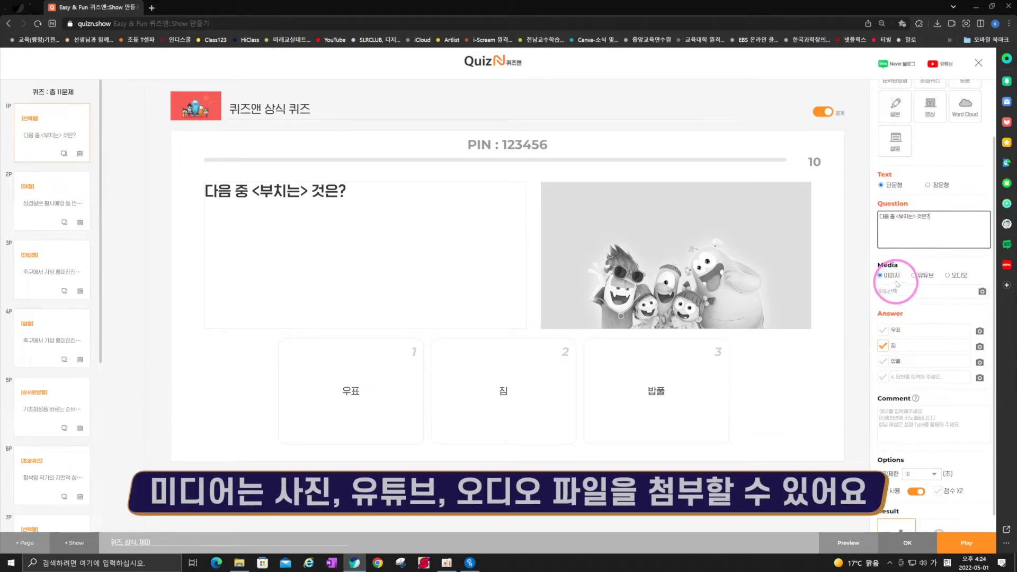
{"action": "left_click", "coordinate": [982, 291]}
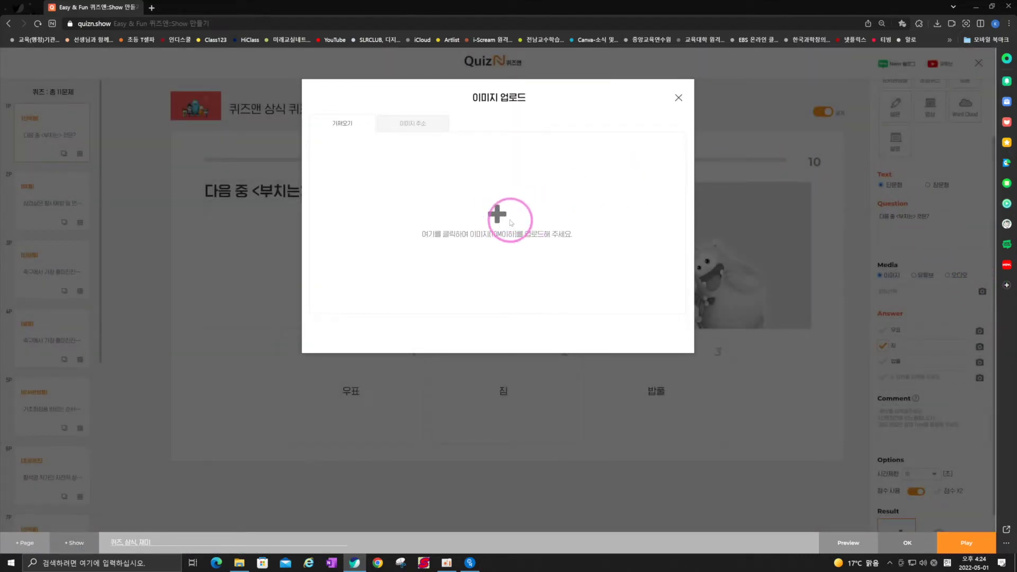
{"action": "left_click", "coordinate": [410, 127]}
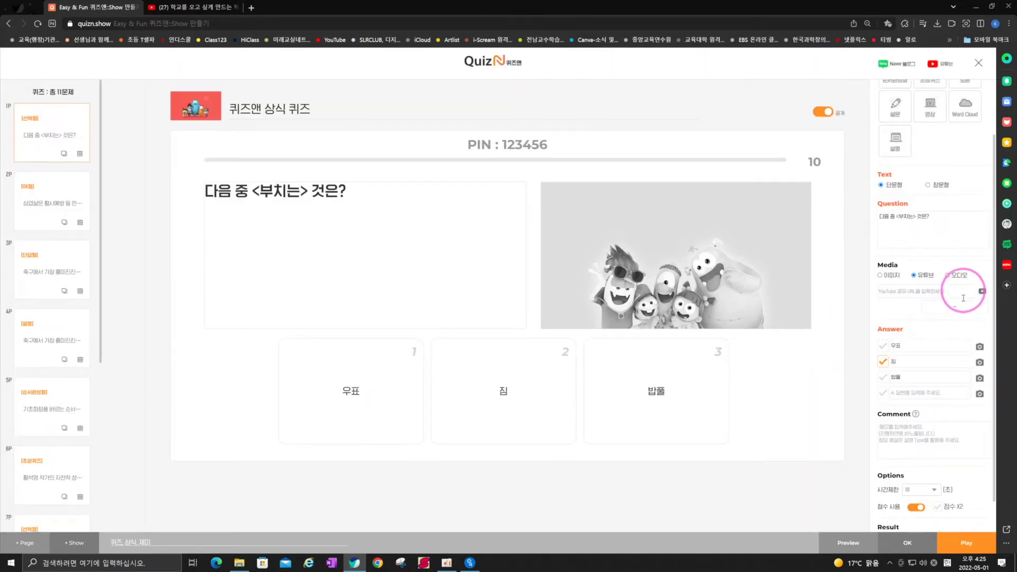
{"action": "left_click", "coordinate": [983, 291]}
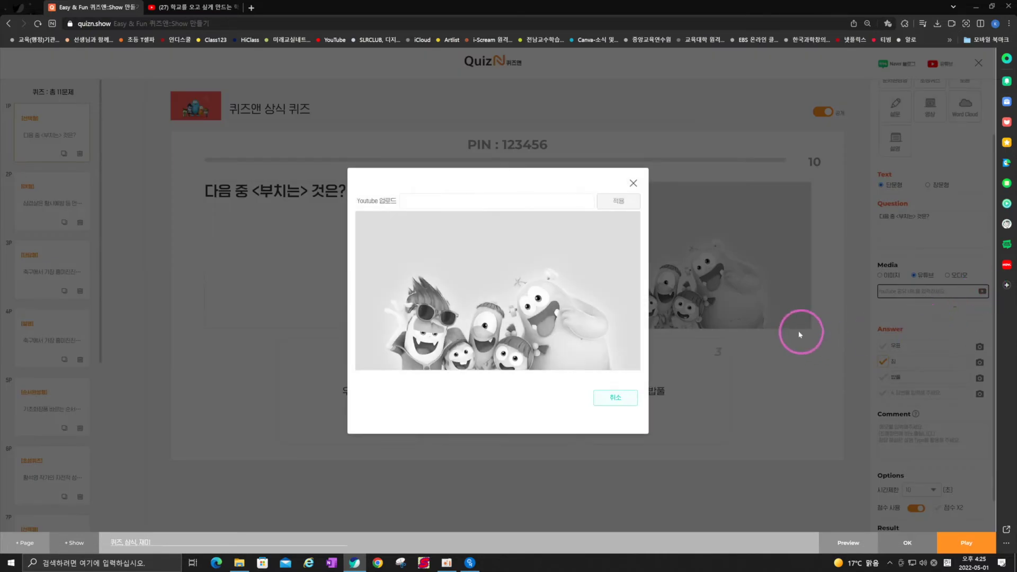
{"action": "left_click", "coordinate": [495, 204]}
{"action": "type", "text": "https://youtu.be/u8sC0qf9RSU"}
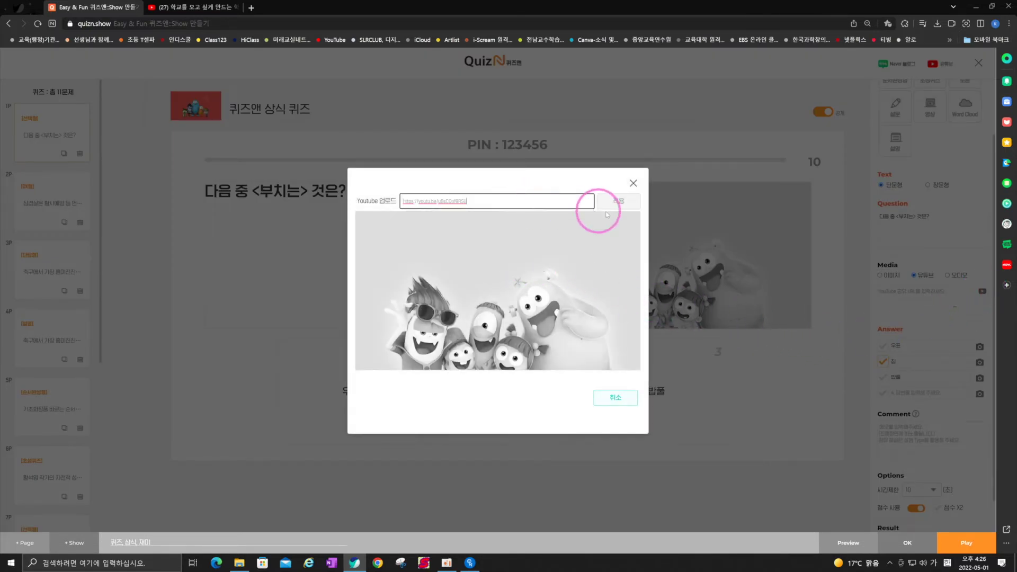
{"action": "left_click", "coordinate": [609, 204]}
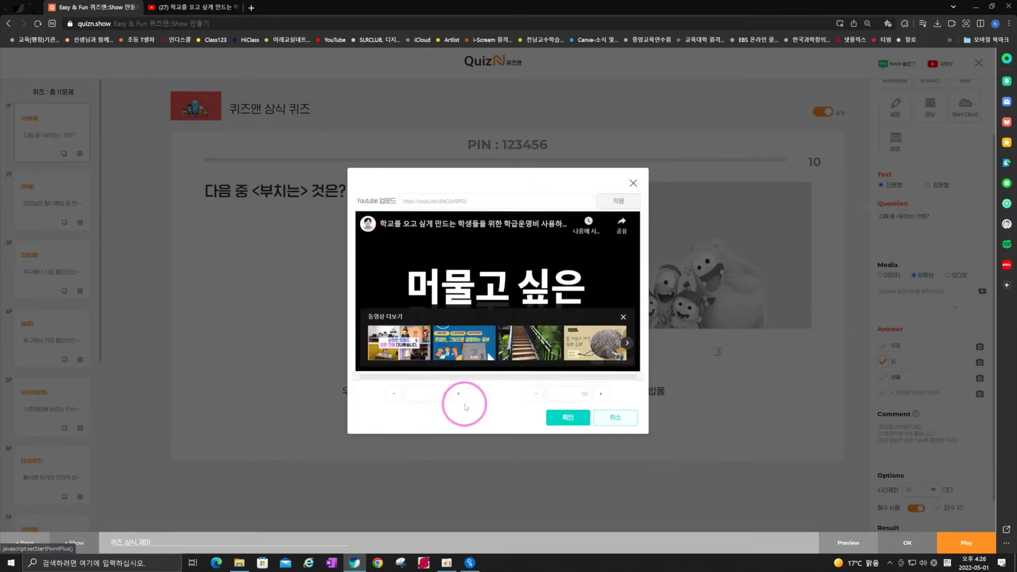
{"action": "left_click", "coordinate": [465, 406]}
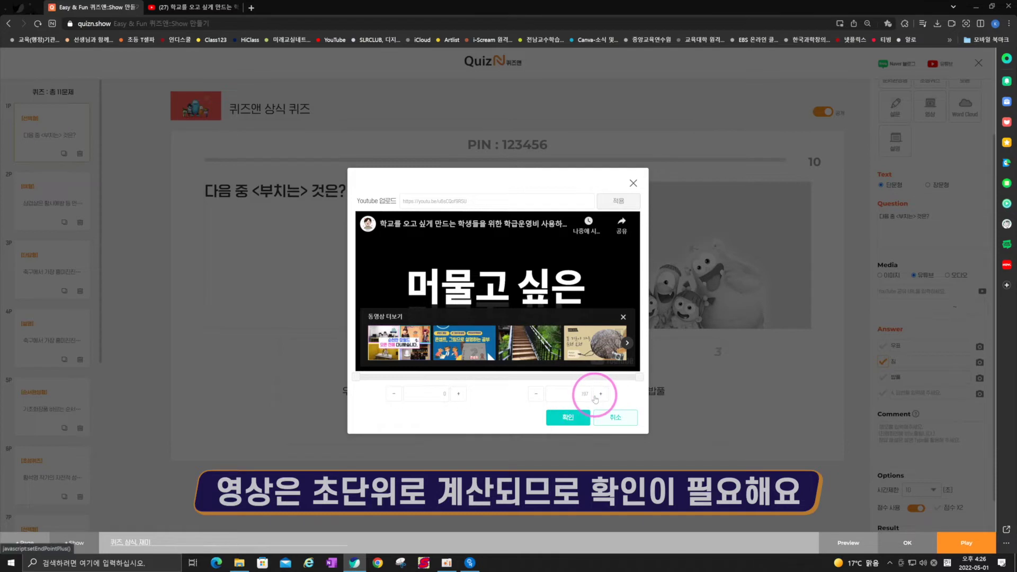
{"action": "left_click", "coordinate": [578, 415]}
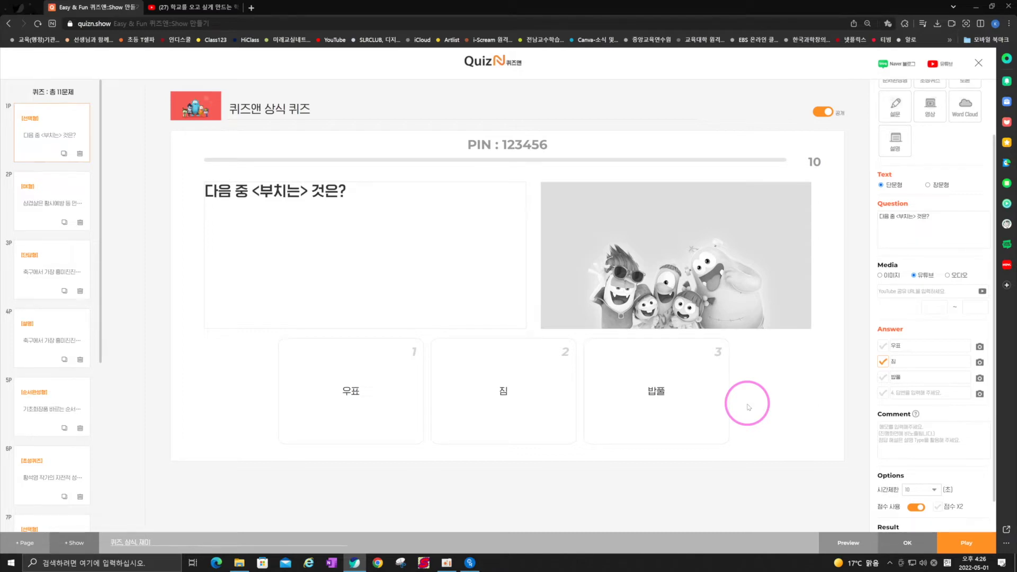
Step: Review the answers, time limit, score use and double-score options of the question on page 1, and save the page
{"action": "scroll", "coordinate": [937, 342], "scroll_direction": "down", "scroll_amount": 2}
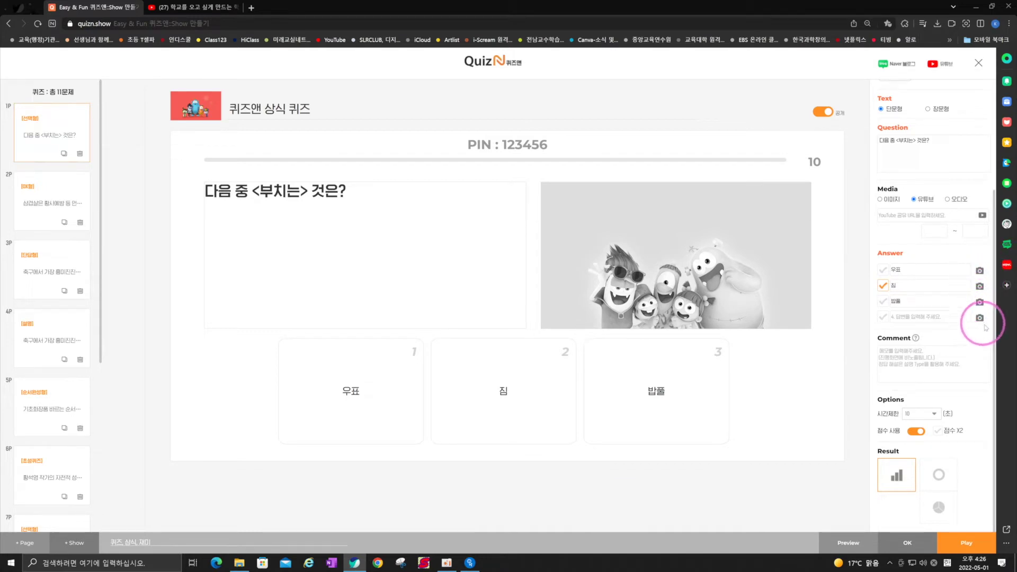
{"action": "scroll", "coordinate": [967, 342], "scroll_direction": "down", "scroll_amount": 1}
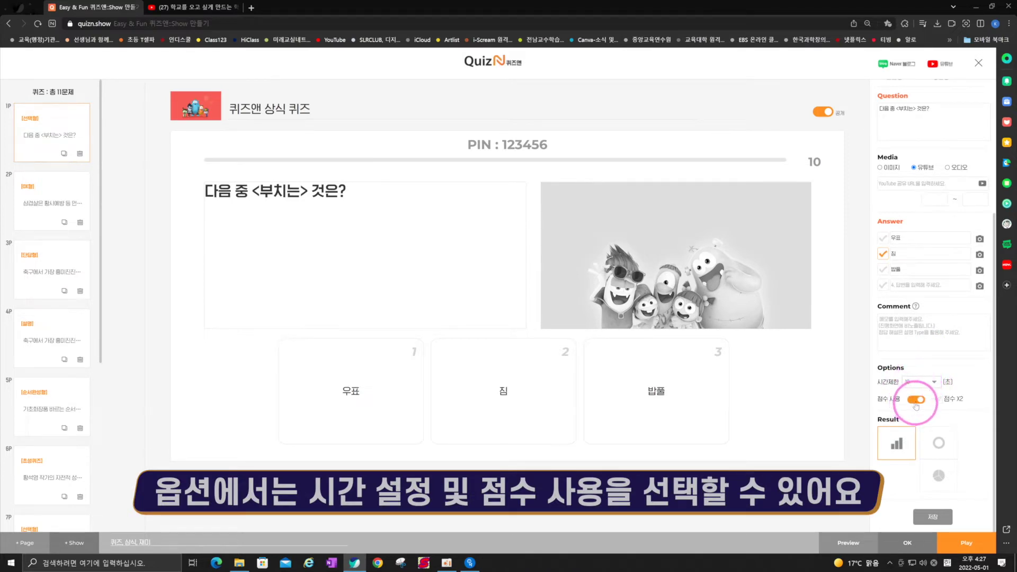
{"action": "left_click", "coordinate": [916, 403]}
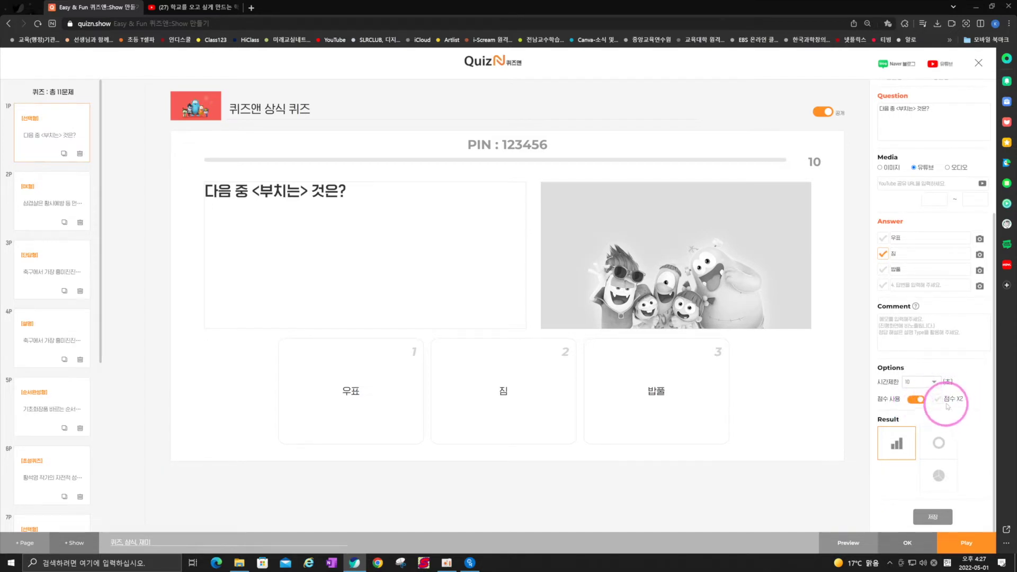
{"action": "left_click", "coordinate": [940, 400]}
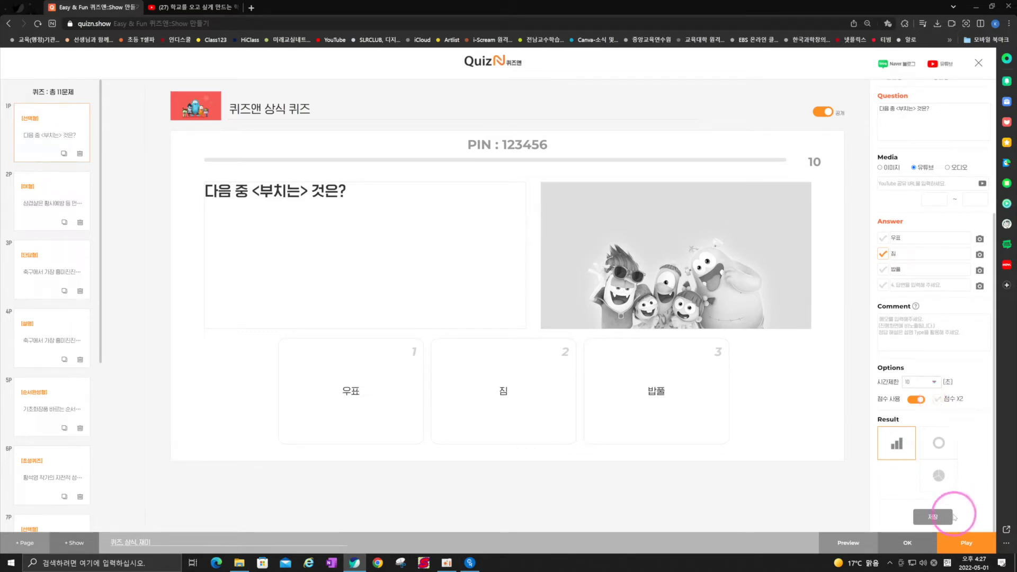
{"action": "left_click", "coordinate": [934, 518]}
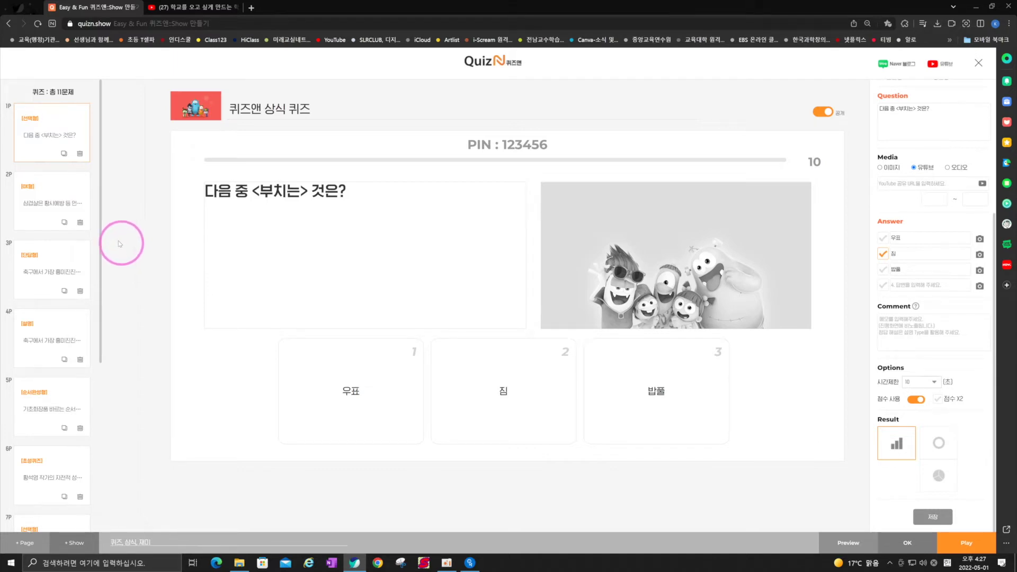
Step: Examine the questions on pages 2 and 3, including the question text and answer field of the 단답형 question
{"action": "left_click", "coordinate": [52, 201]}
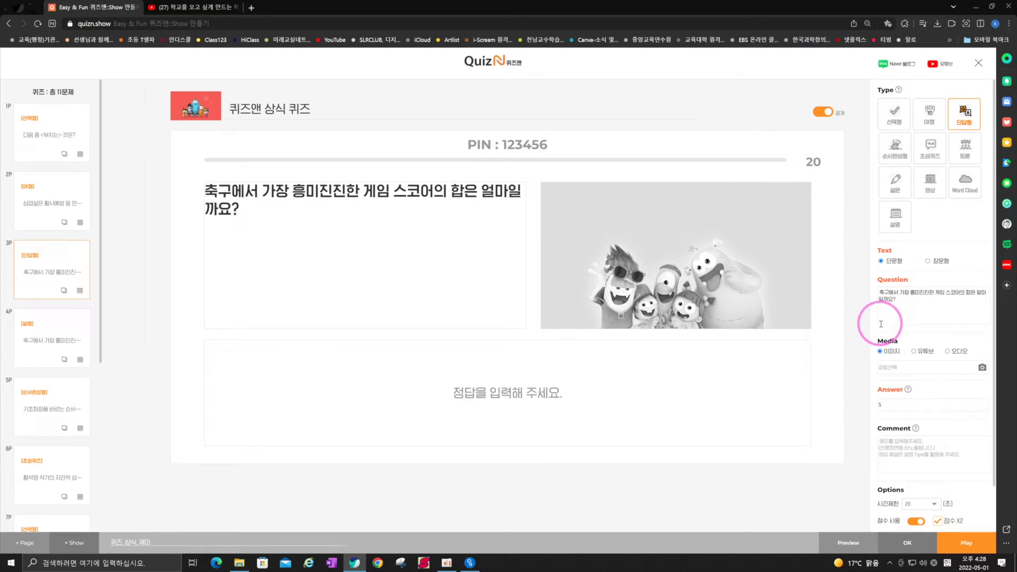
{"action": "scroll", "coordinate": [908, 370], "scroll_direction": "down", "scroll_amount": 2}
{"action": "left_click_drag", "start_coordinate": [922, 226], "coordinate": [875, 216]}
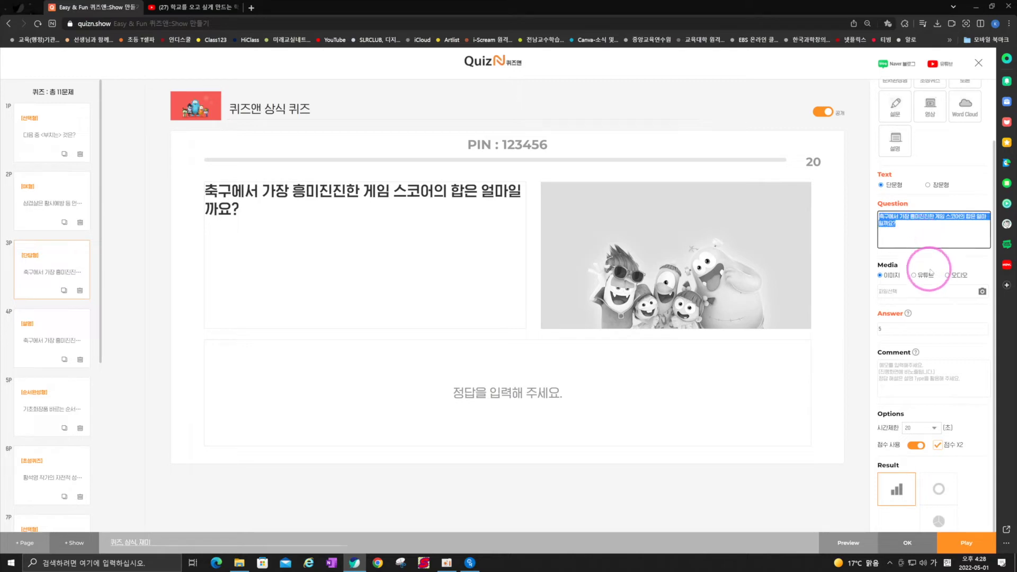
{"action": "left_click", "coordinate": [882, 330]}
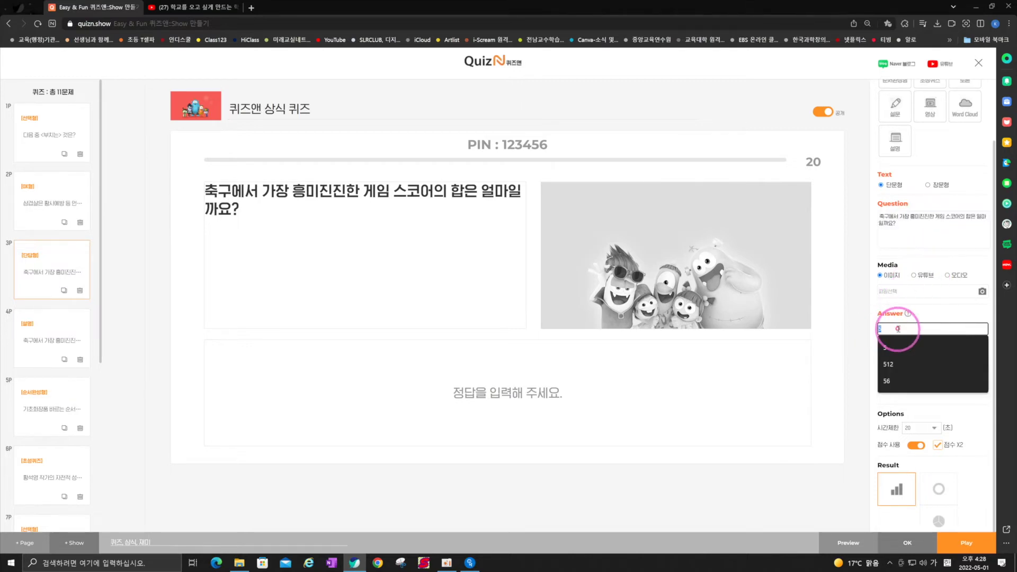
{"action": "left_click", "coordinate": [933, 312]}
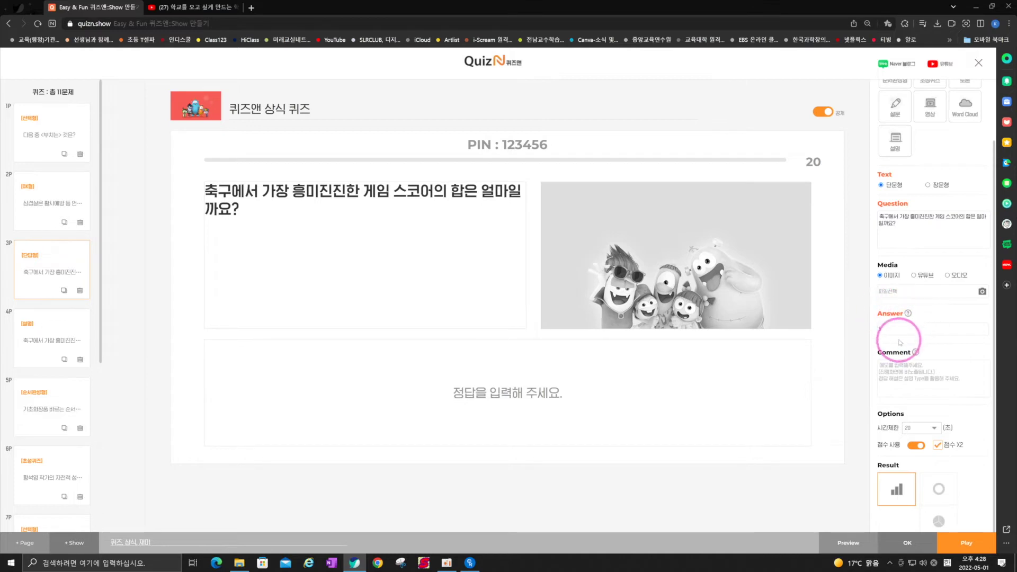
Step: Examine the 설명, 순서완성형 and 초성퀴즈 examples on pages 4 to 6, including the initial consonants and answer on page 6
{"action": "left_click", "coordinate": [43, 331]}
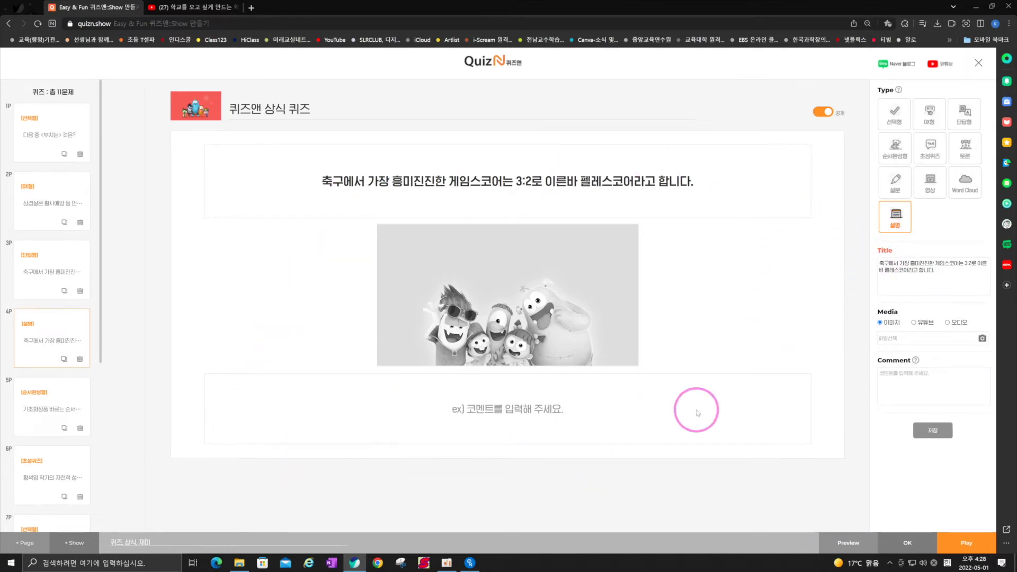
{"action": "left_click", "coordinate": [49, 414]}
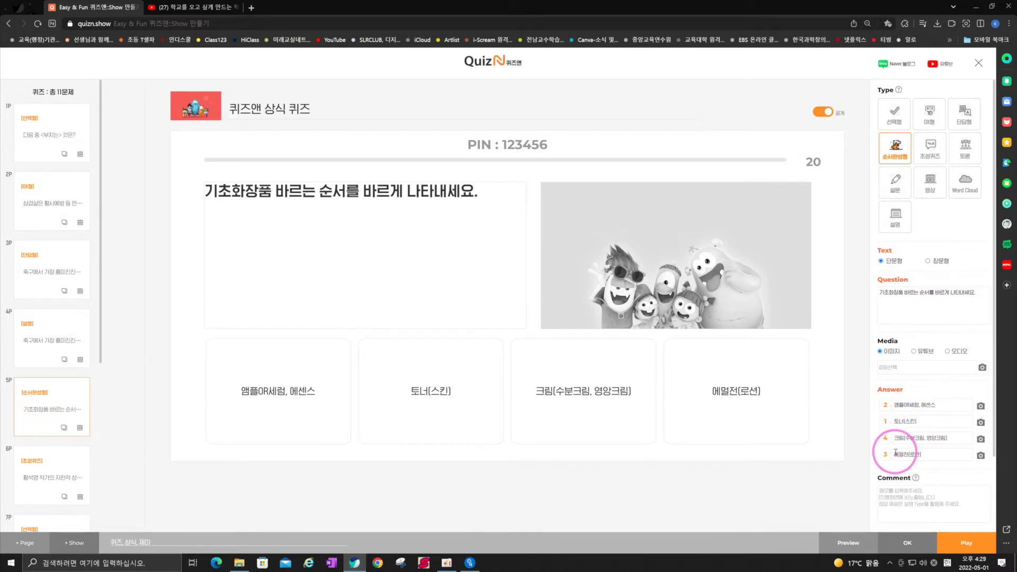
{"action": "left_click", "coordinate": [47, 460]}
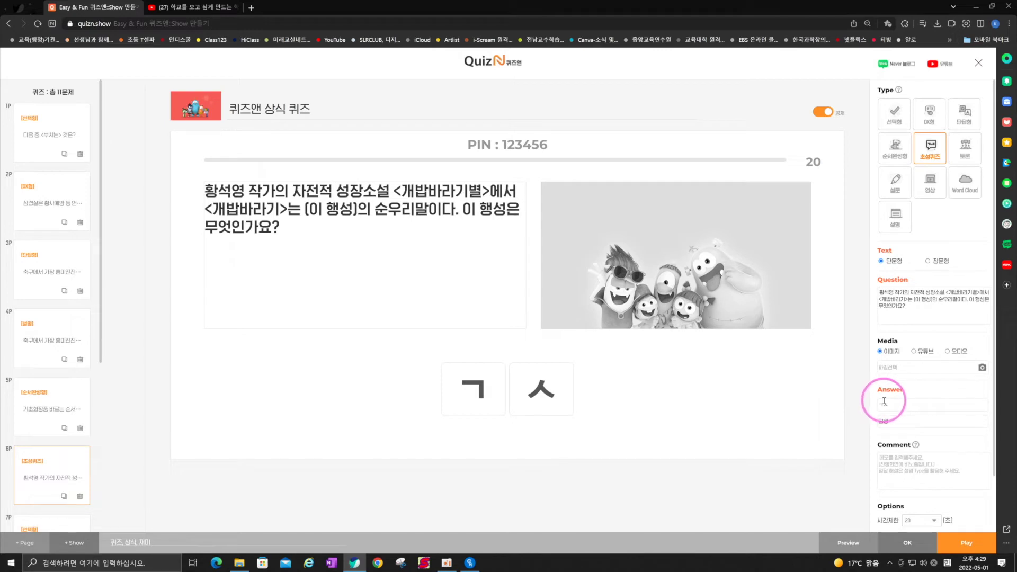
{"action": "left_click_drag", "start_coordinate": [903, 404], "coordinate": [880, 419]}
{"action": "left_click", "coordinate": [905, 418]}
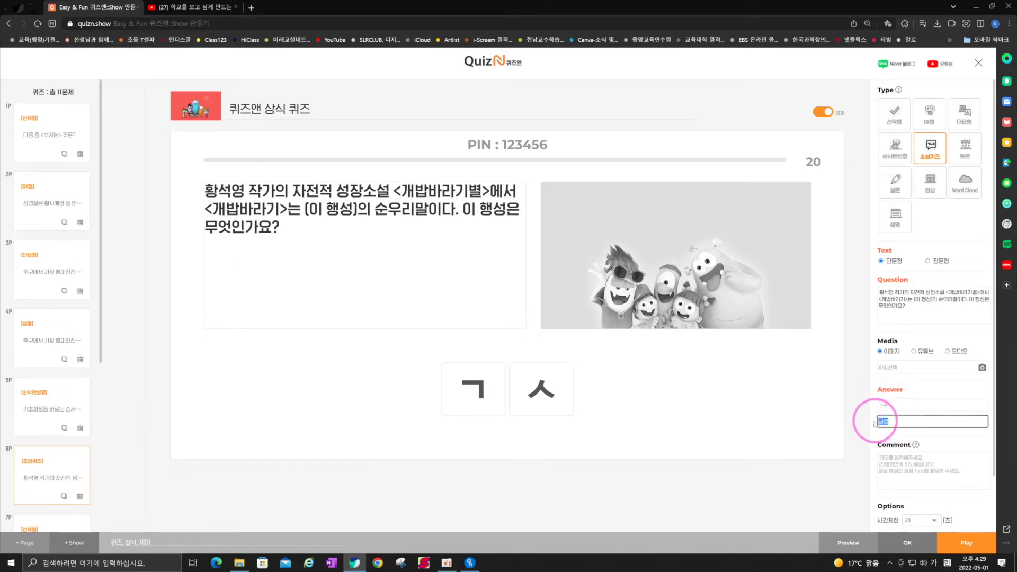
{"action": "scroll", "coordinate": [62, 323], "scroll_direction": "down", "scroll_amount": 4}
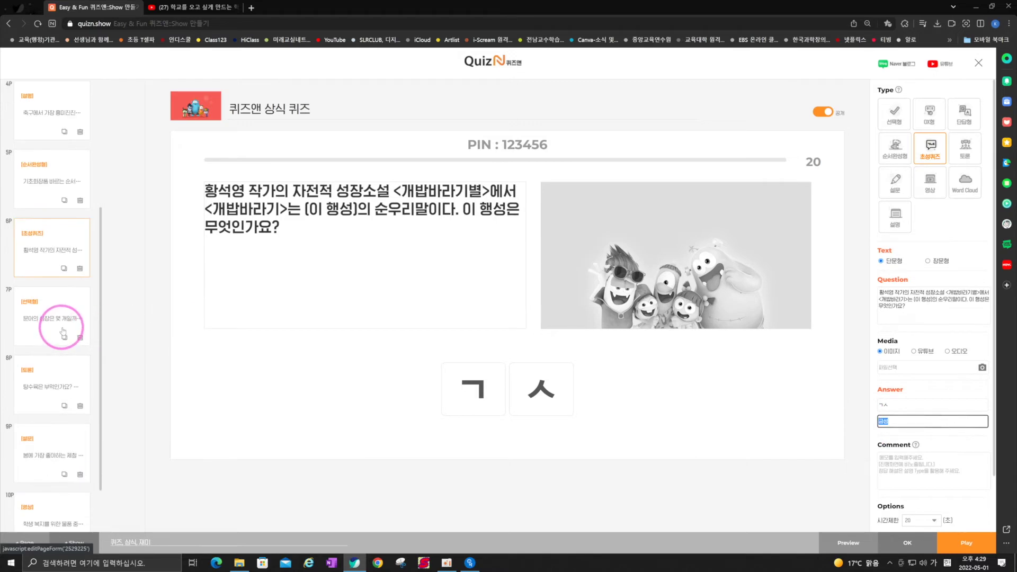
Step: Examine the 토론 question on page 8, including its YouTube media, scoring and result options, and the available time limits
{"action": "scroll", "coordinate": [62, 332], "scroll_direction": "down", "scroll_amount": 2}
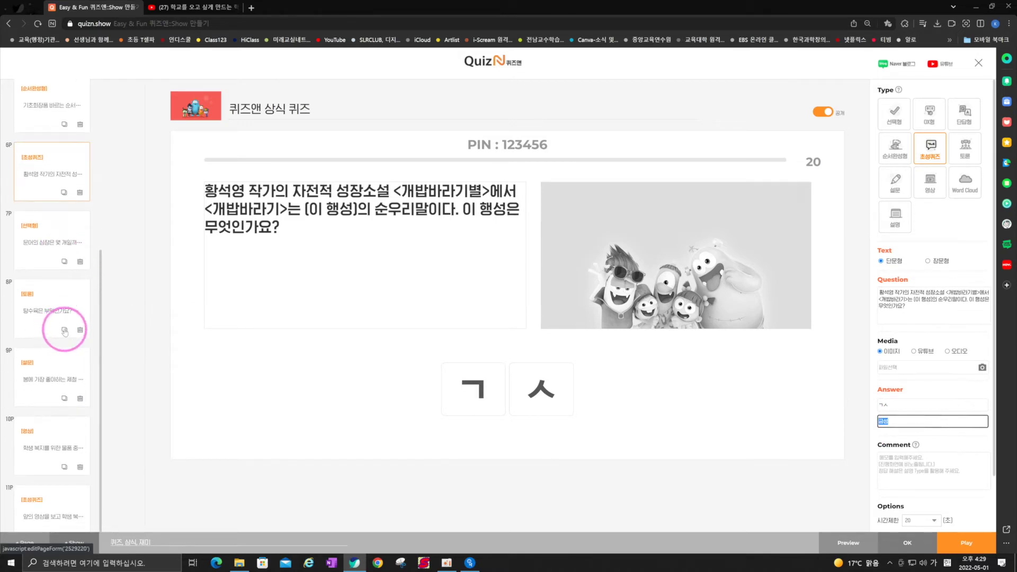
{"action": "left_click", "coordinate": [60, 312]}
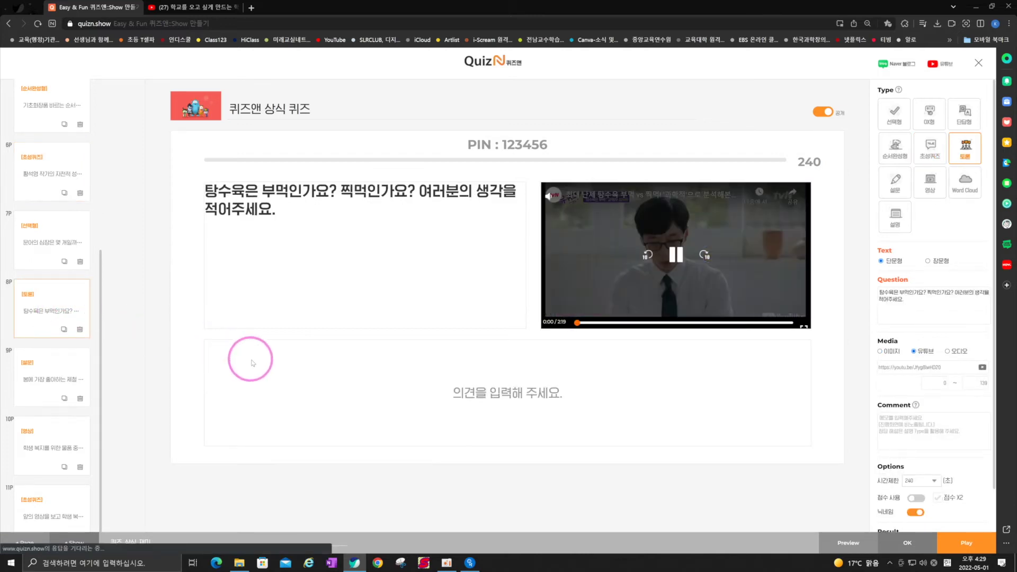
{"action": "left_click", "coordinate": [680, 253]}
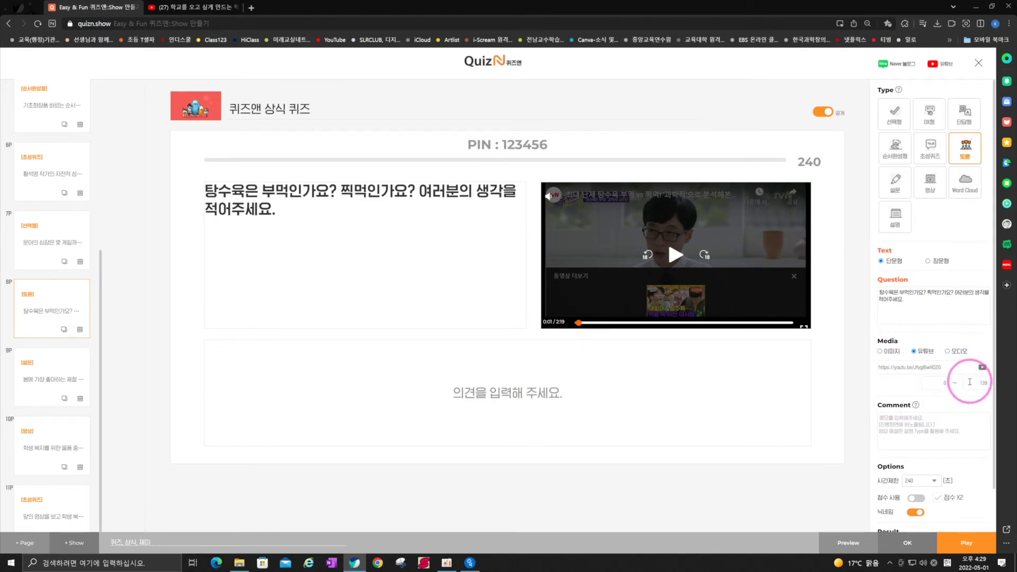
{"action": "scroll", "coordinate": [948, 382], "scroll_direction": "down", "scroll_amount": 1}
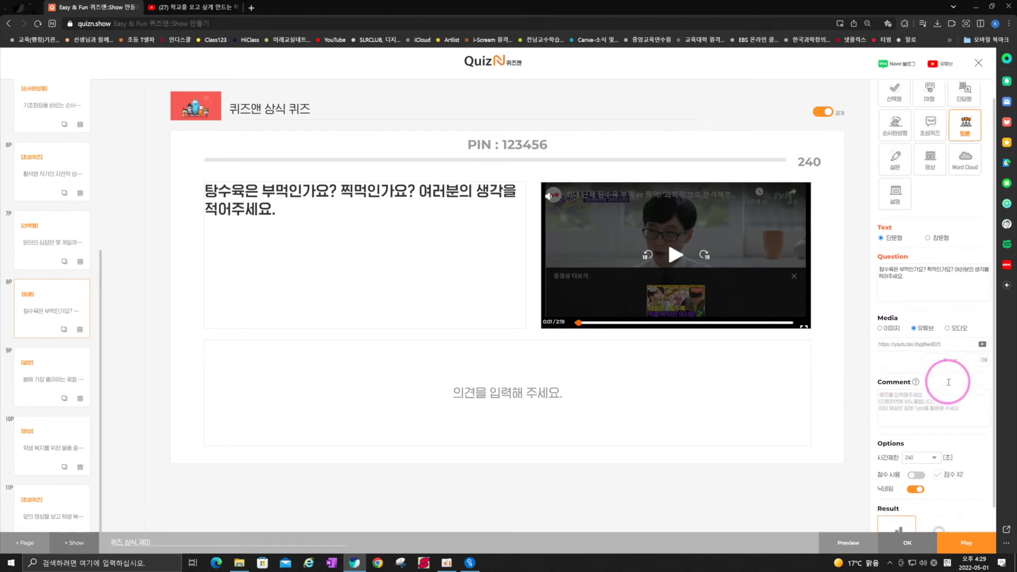
{"action": "scroll", "coordinate": [948, 382], "scroll_direction": "down", "scroll_amount": 2}
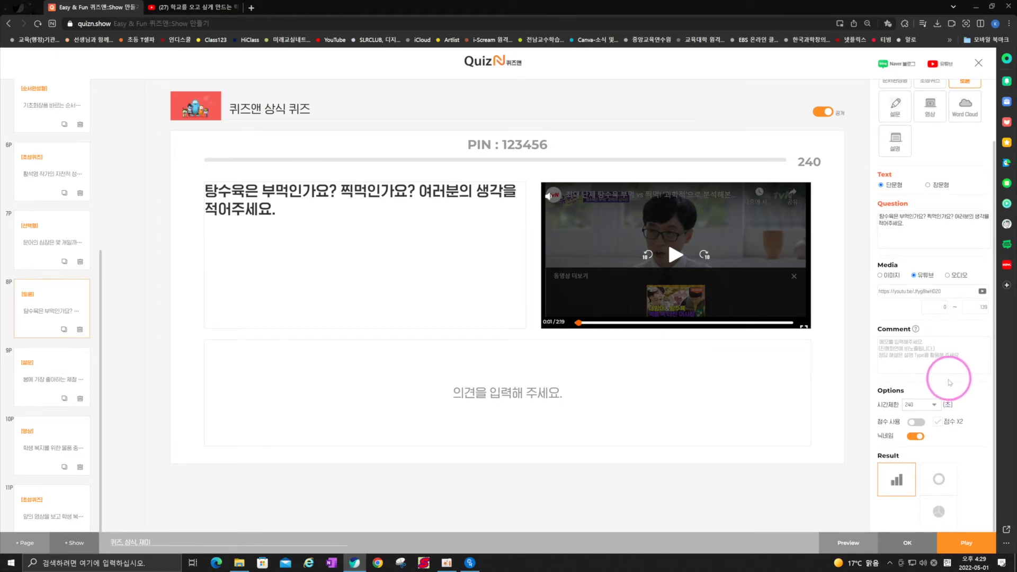
{"action": "left_click", "coordinate": [932, 405]}
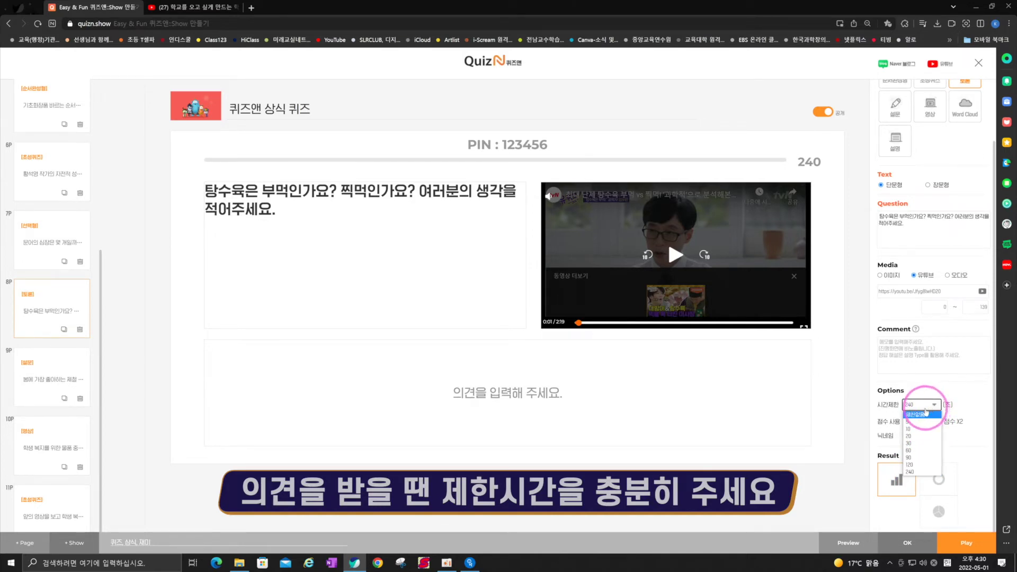
{"action": "left_click", "coordinate": [969, 402]}
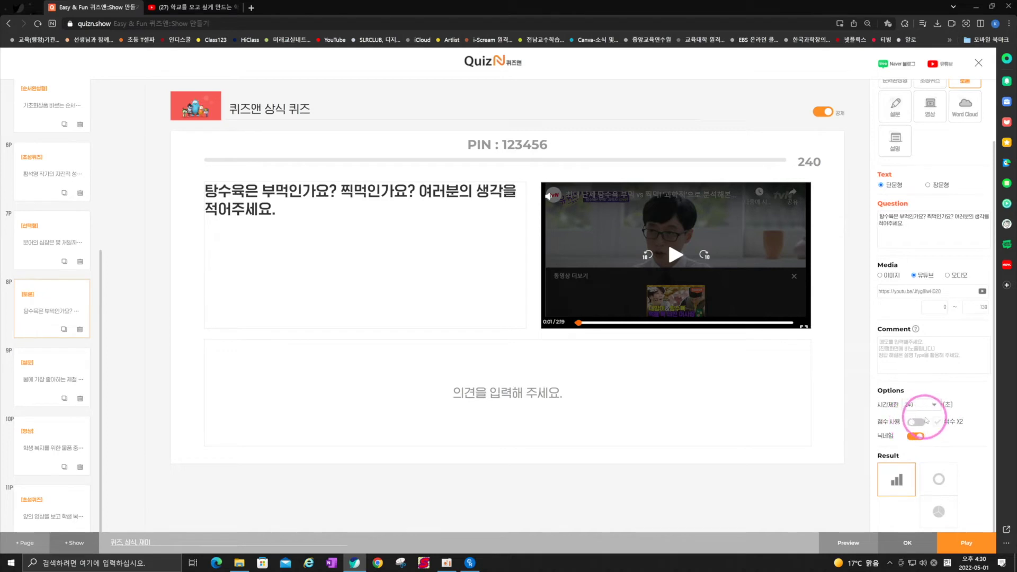
Step: Examine the 설문, 영상 and Word Cloud examples on pages 9, 10 and 12
{"action": "left_click", "coordinate": [48, 377]}
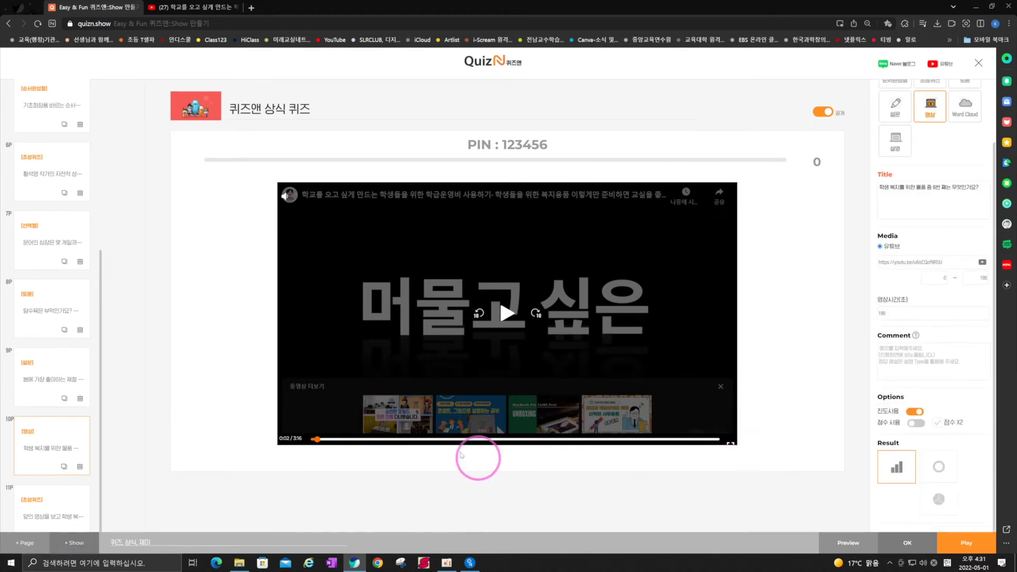
{"action": "scroll", "coordinate": [40, 424], "scroll_direction": "down", "scroll_amount": 3}
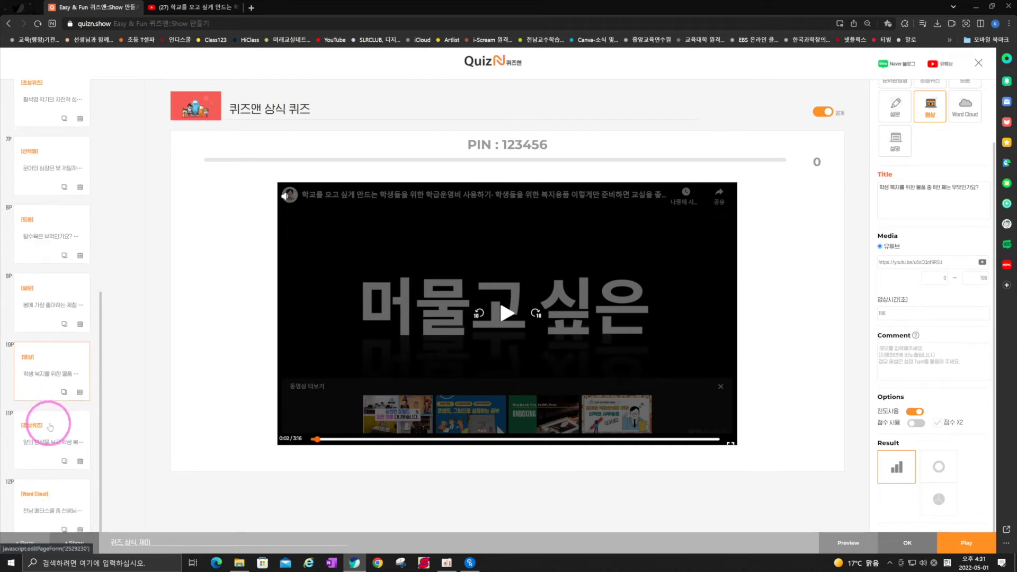
{"action": "left_click", "coordinate": [53, 488]}
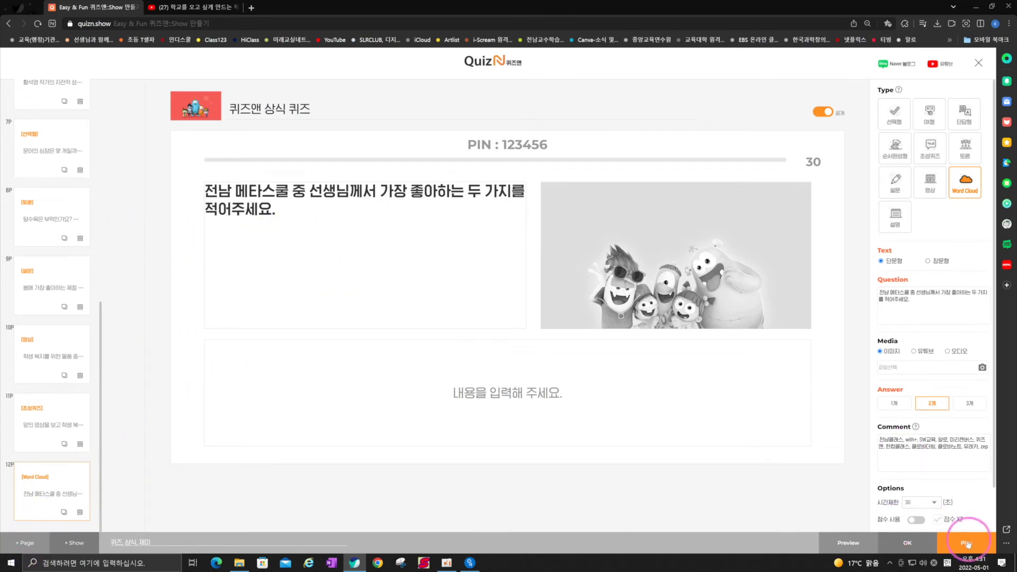
Step: Finish editing the Show and open the list of available actions for 퀴즈앤 상식 퀴즈 in My Show
{"action": "left_click", "coordinate": [915, 547]}
{"action": "left_click", "coordinate": [527, 277]}
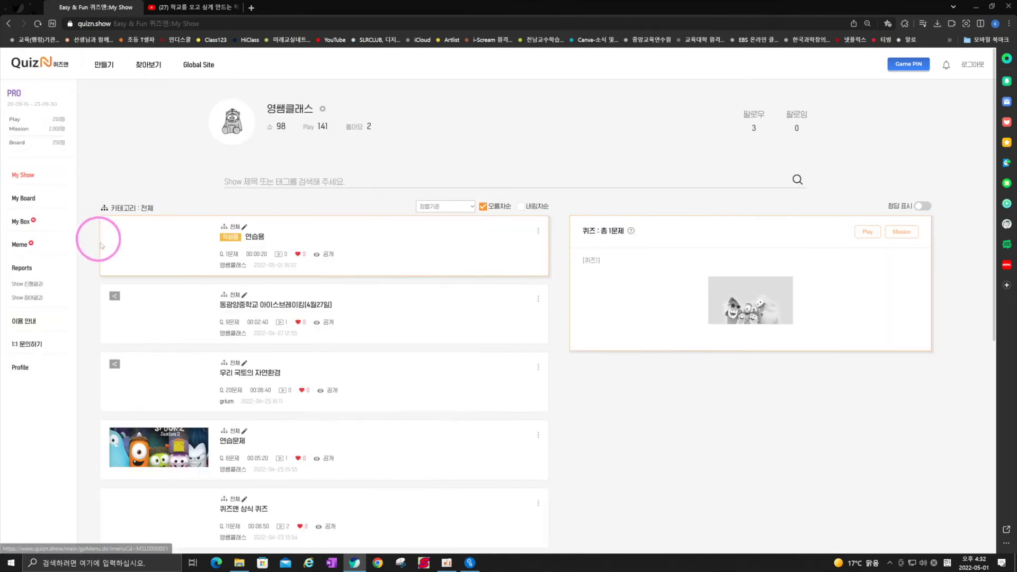
{"action": "scroll", "coordinate": [299, 445], "scroll_direction": "down", "scroll_amount": 1}
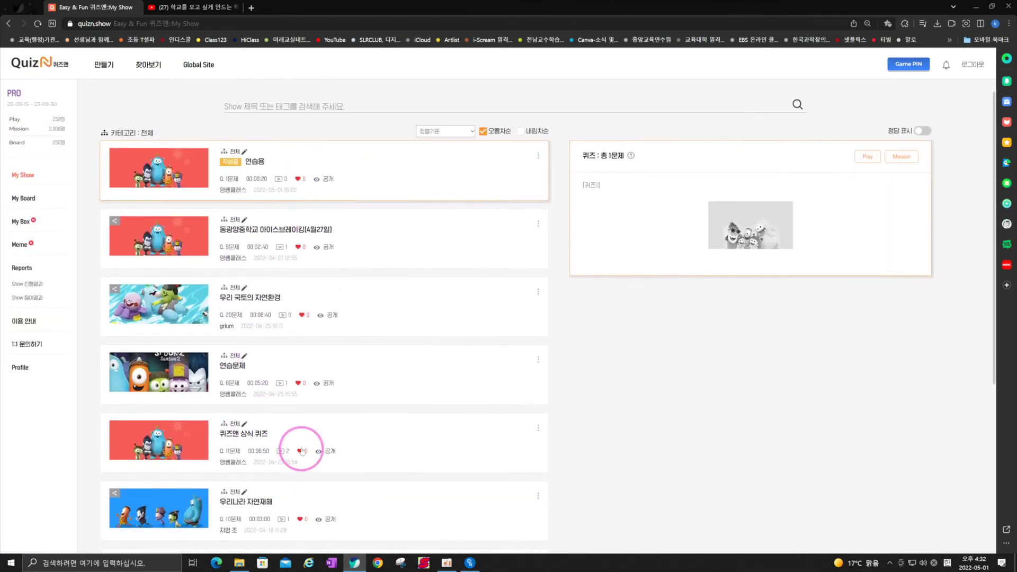
{"action": "scroll", "coordinate": [339, 403], "scroll_direction": "down", "scroll_amount": 1}
{"action": "left_click", "coordinate": [539, 353]}
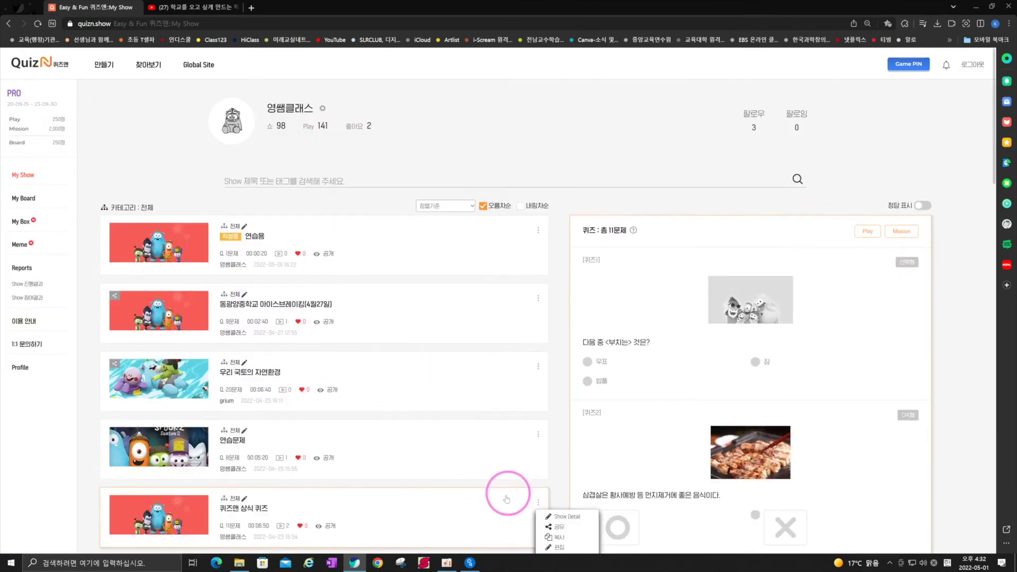
{"action": "left_click", "coordinate": [531, 491]}
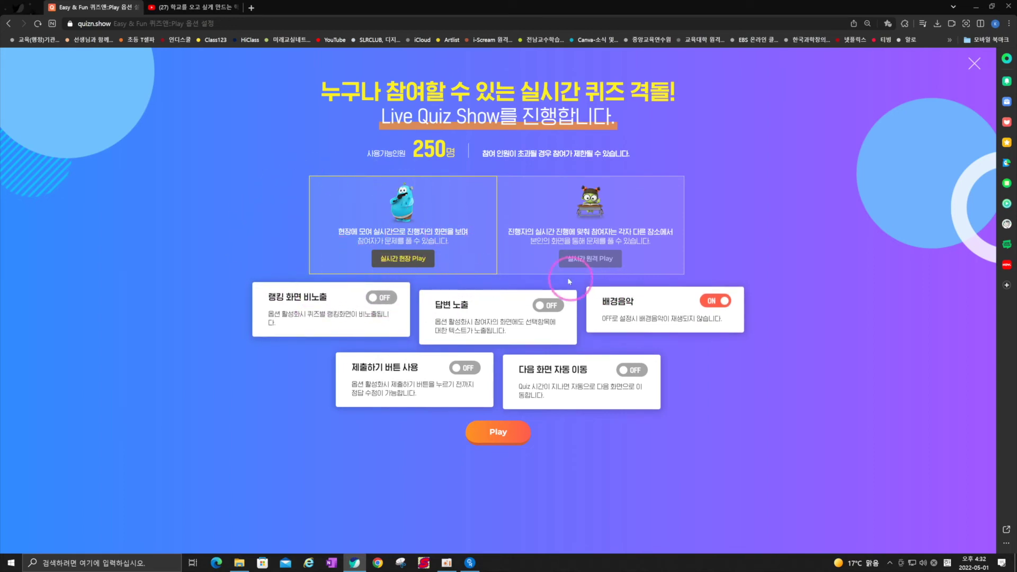
Step: Select 실시간 원격 Play for the Live Quiz Show and try the 제출하기 버튼 사용 option on and off
{"action": "left_click", "coordinate": [590, 260]}
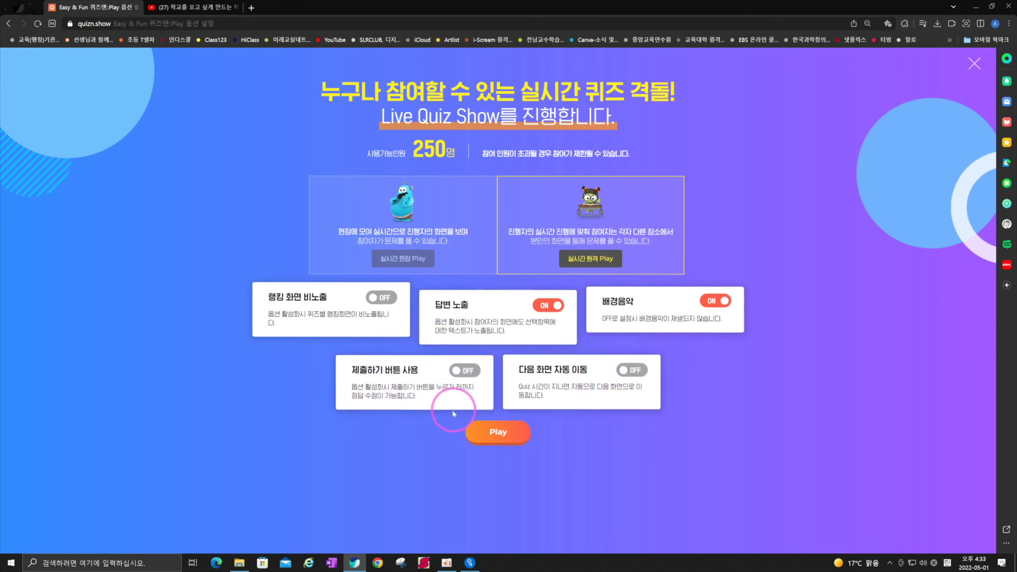
{"action": "left_click", "coordinate": [466, 370]}
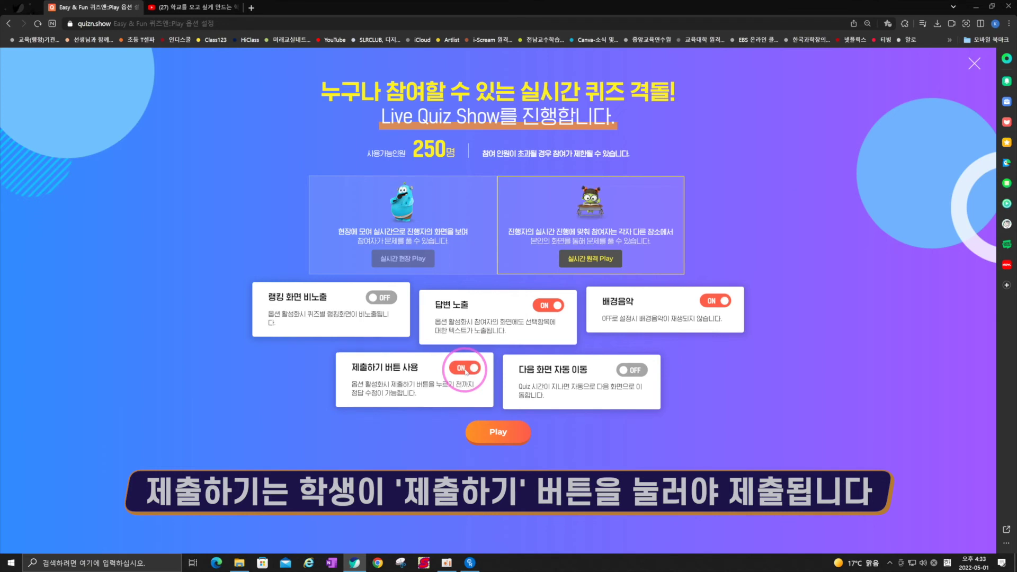
{"action": "left_click", "coordinate": [466, 369]}
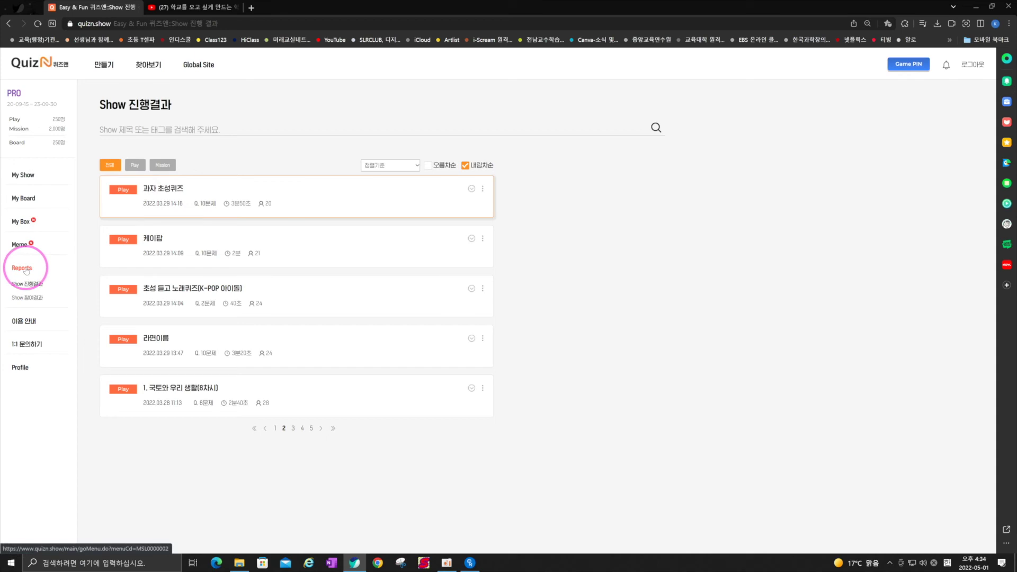
Step: Download the Excel report of 과자 초성퀴즈 from page 2 of Show 진행결과 and view its per-question results
{"action": "left_click", "coordinate": [35, 284]}
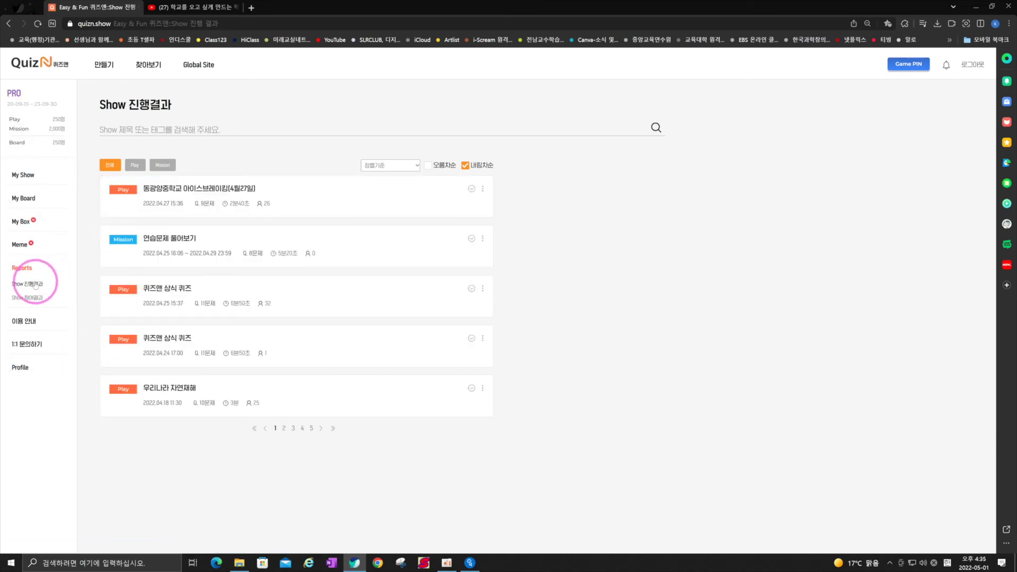
{"action": "left_click", "coordinate": [285, 428]}
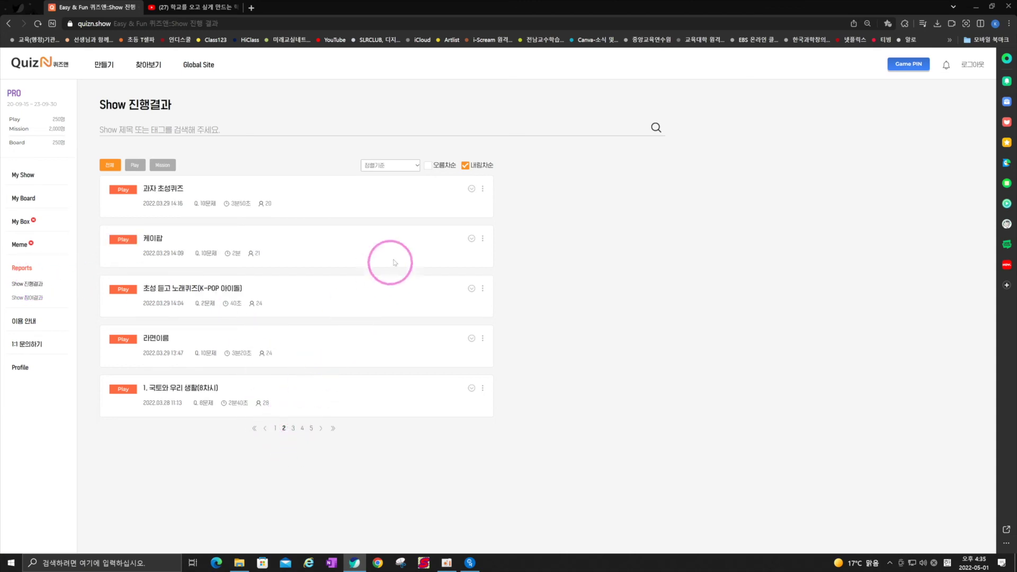
{"action": "left_click", "coordinate": [482, 188]}
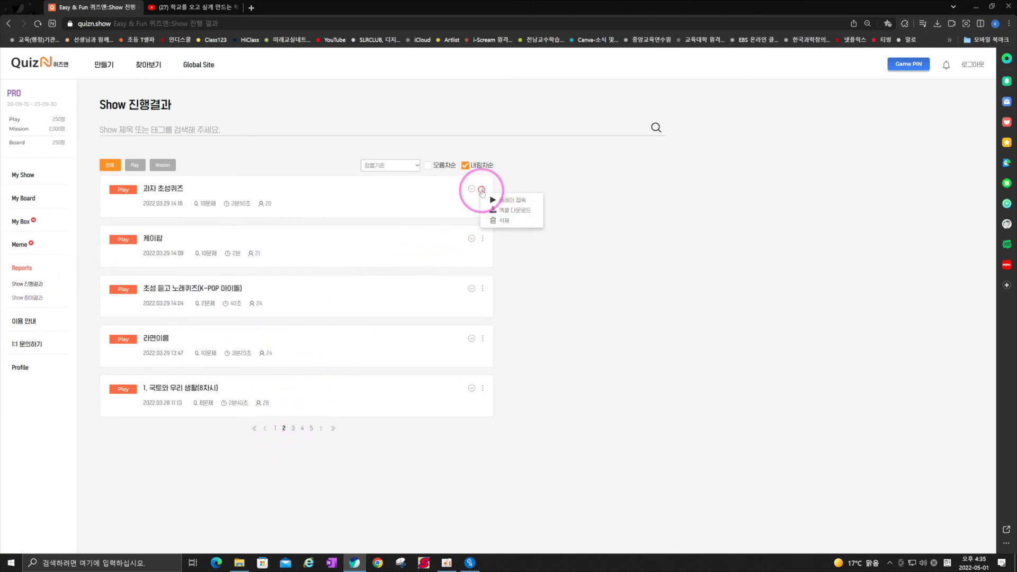
{"action": "left_click", "coordinate": [509, 210]}
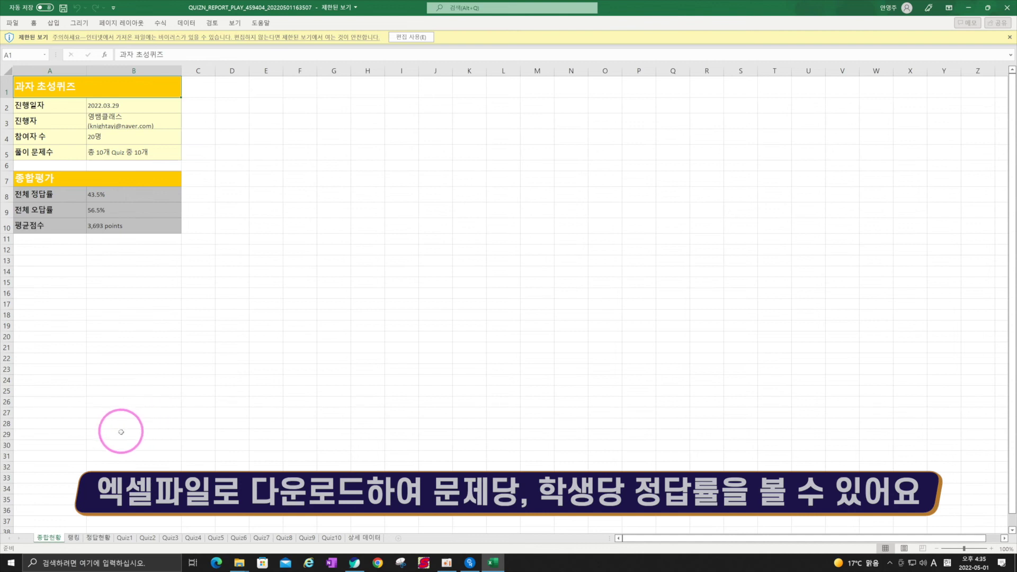
{"action": "left_click", "coordinate": [148, 538]}
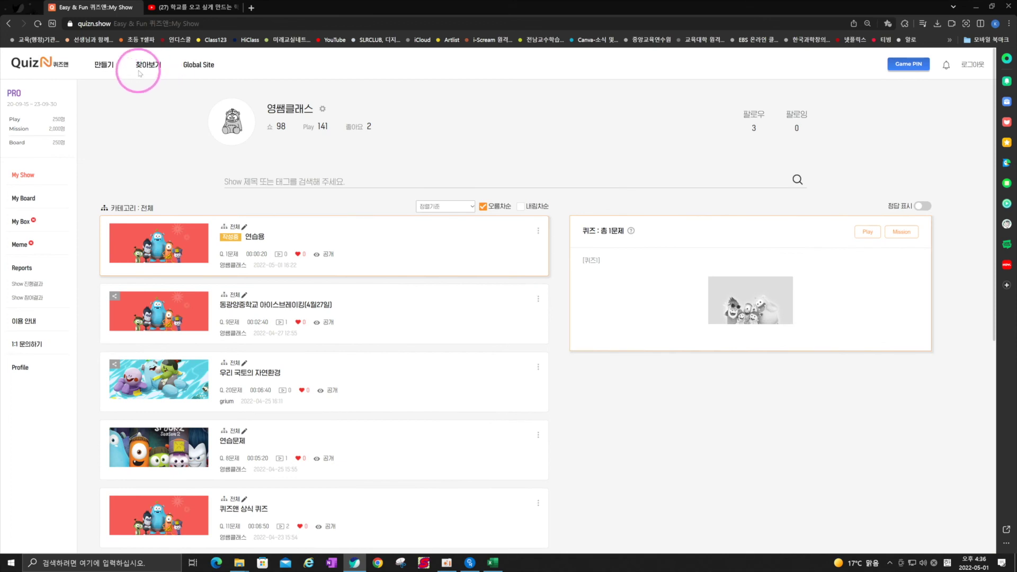
Step: Search the publicly shared Shows for 역사
{"action": "left_click", "coordinate": [142, 68]}
{"action": "left_click", "coordinate": [129, 89]}
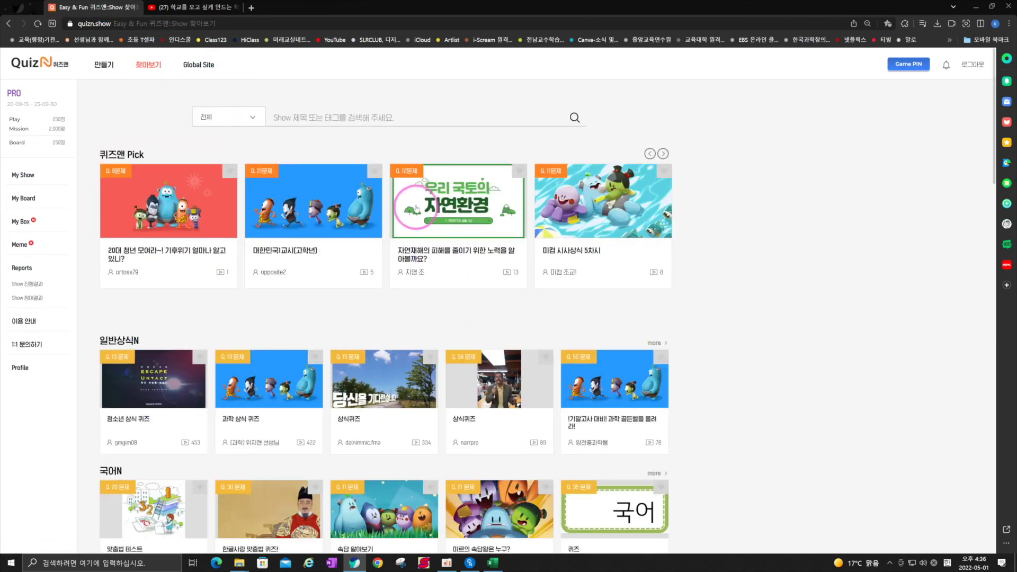
{"action": "left_click", "coordinate": [369, 117]}
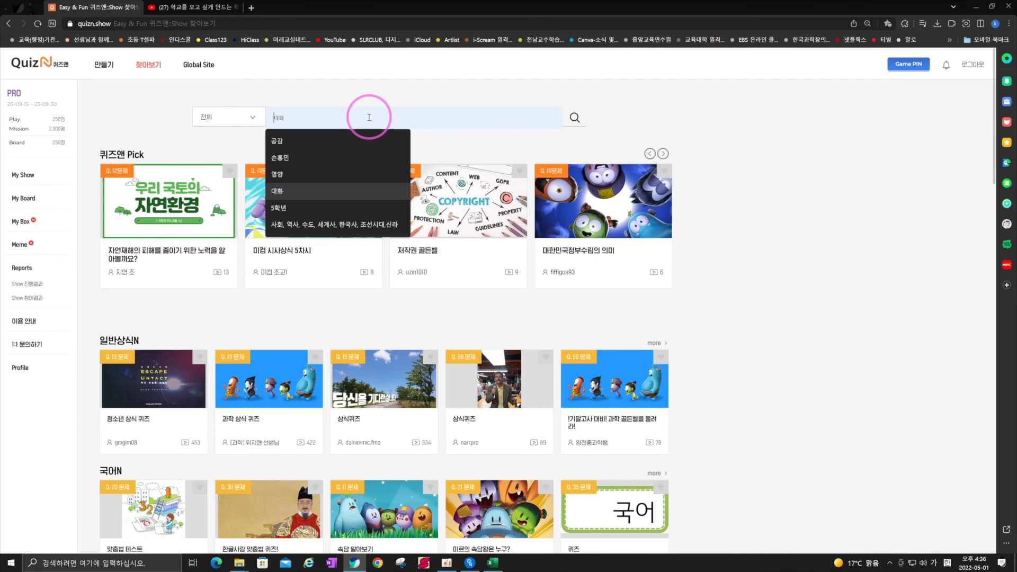
{"action": "type", "text": "역사"}
{"action": "key", "text": "Return"}
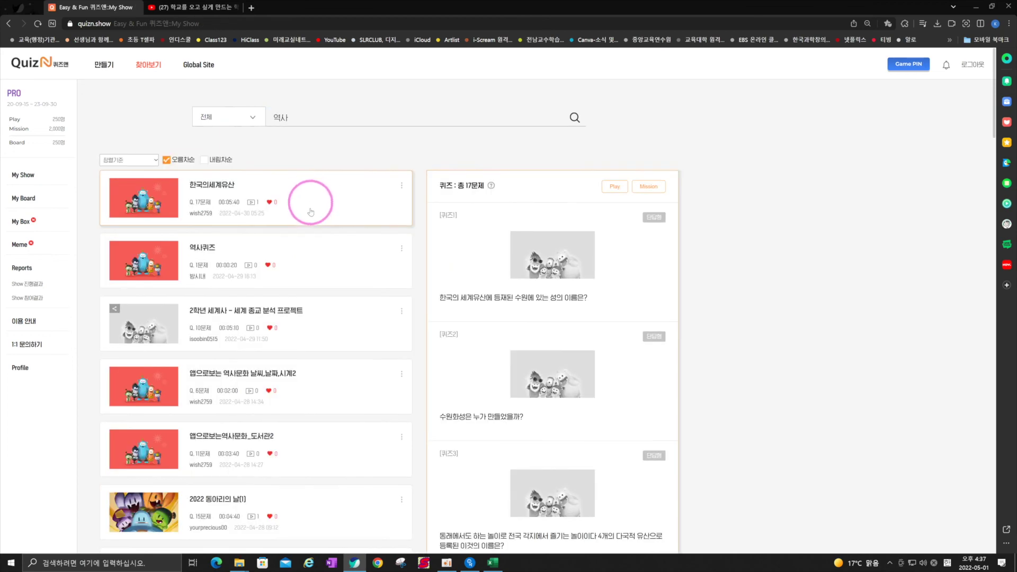
Step: Preview several of the found Shows and copy 한국의세계유산 into My Show
{"action": "left_click", "coordinate": [318, 268]}
{"action": "left_click", "coordinate": [323, 341]}
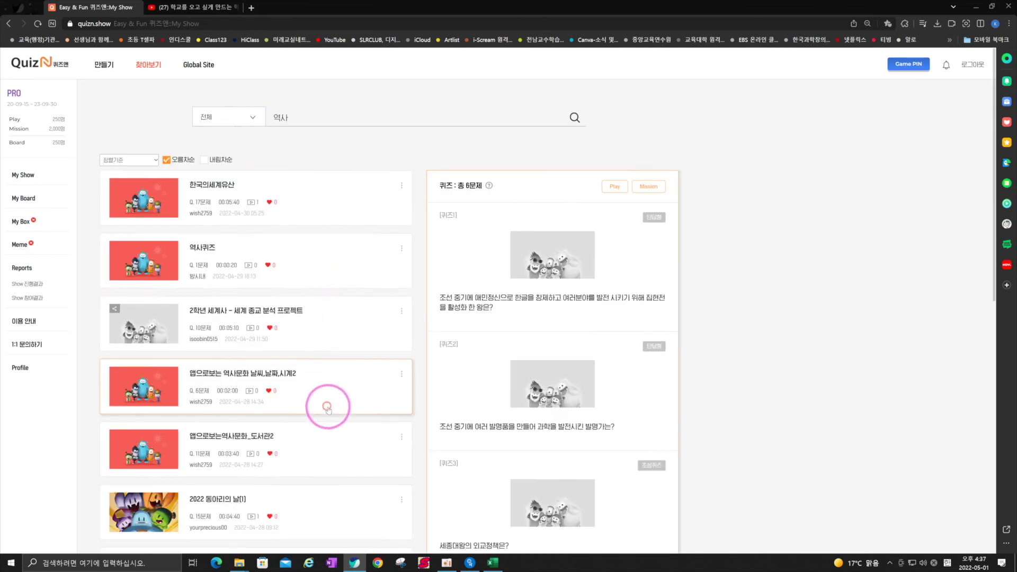
{"action": "left_click", "coordinate": [325, 195]}
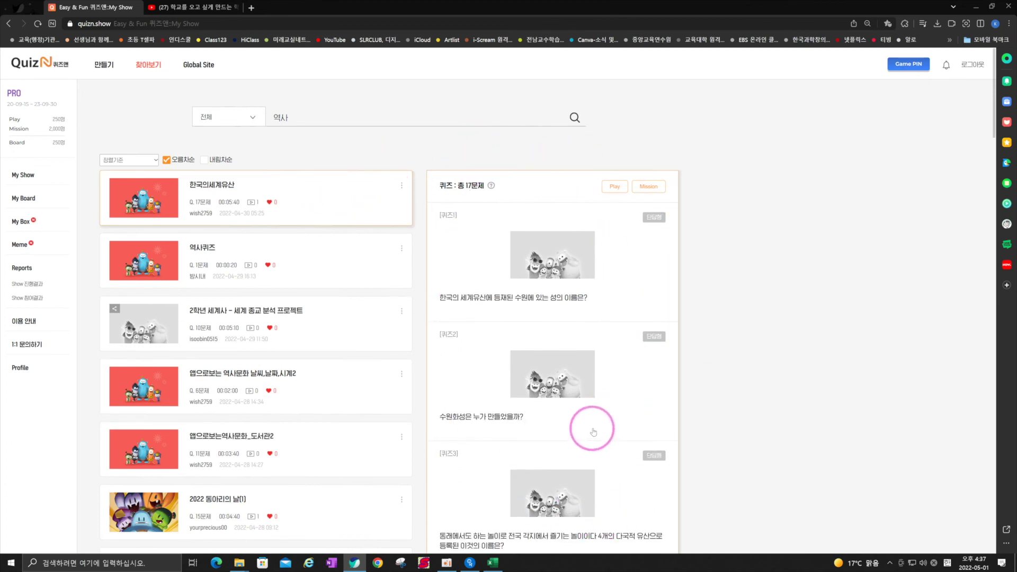
{"action": "left_click", "coordinate": [401, 188]}
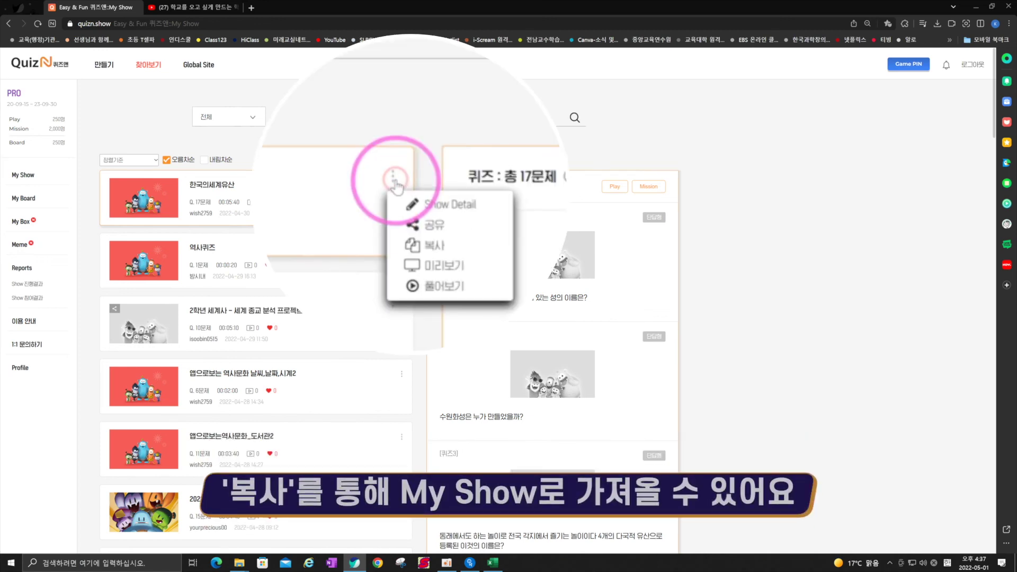
{"action": "left_click", "coordinate": [444, 246]}
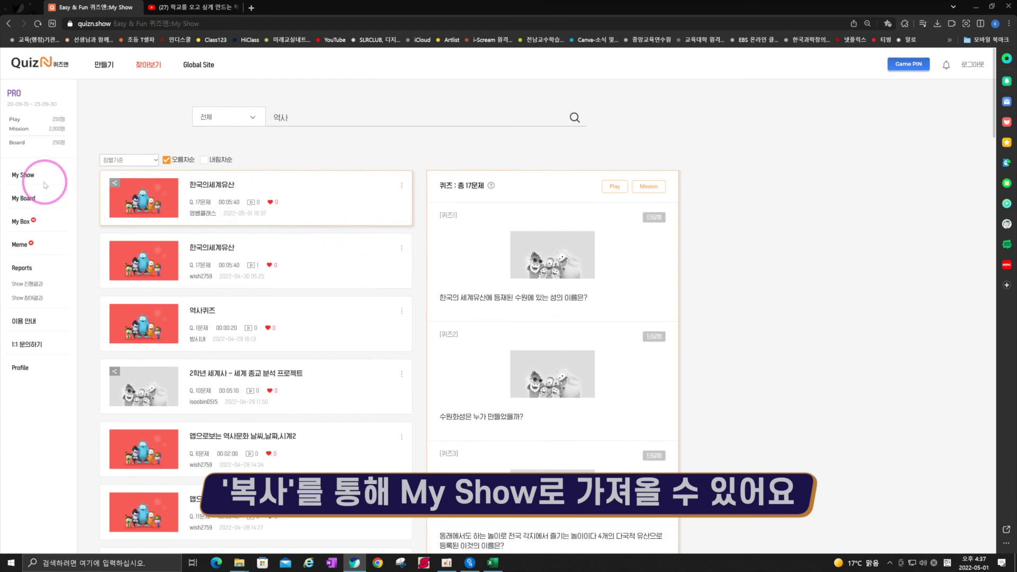
Step: Open the copied 한국의세계유산 Show from My Show for editing
{"action": "left_click", "coordinate": [32, 179]}
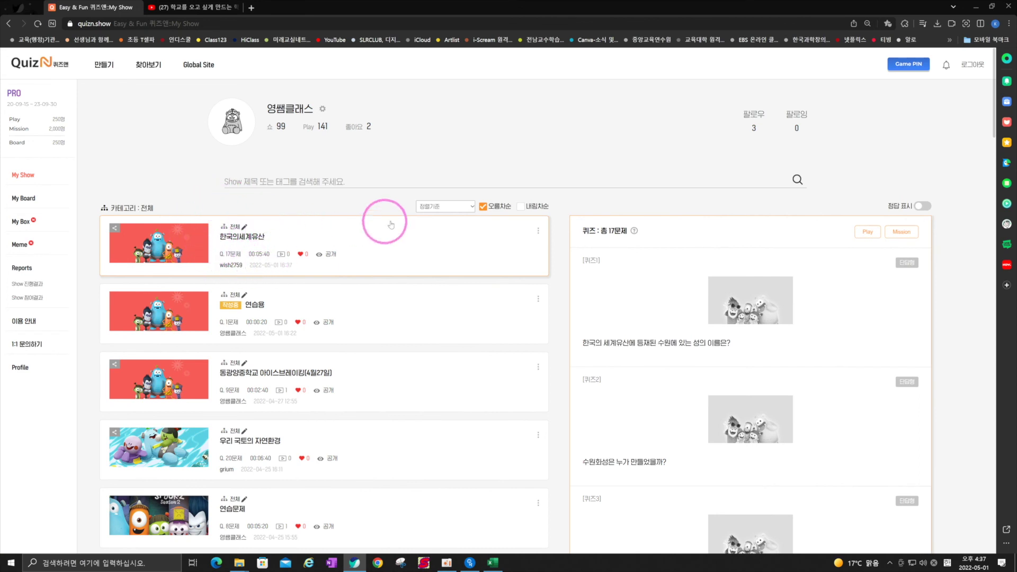
{"action": "left_click", "coordinate": [541, 232]}
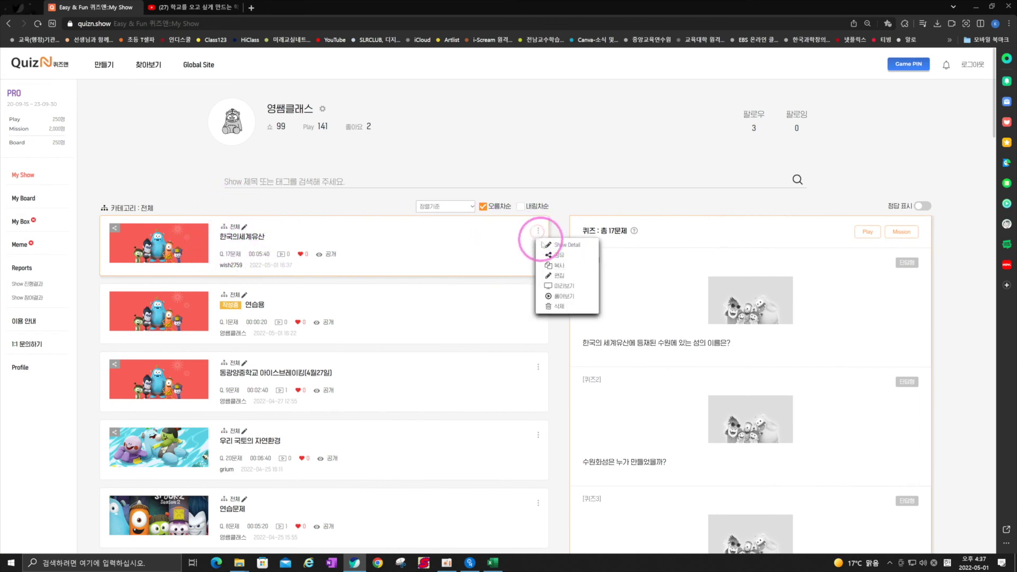
{"action": "left_click", "coordinate": [558, 278]}
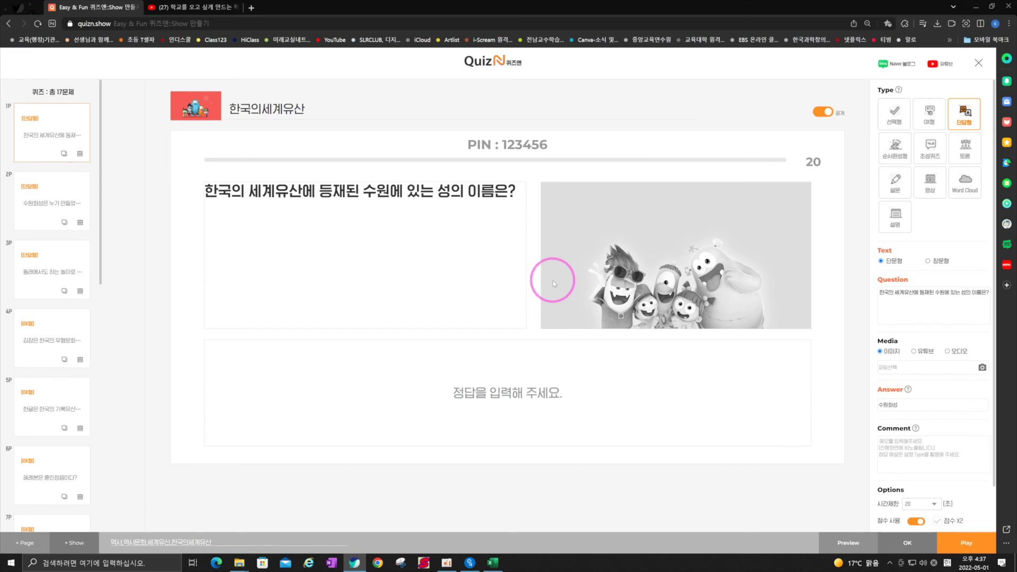